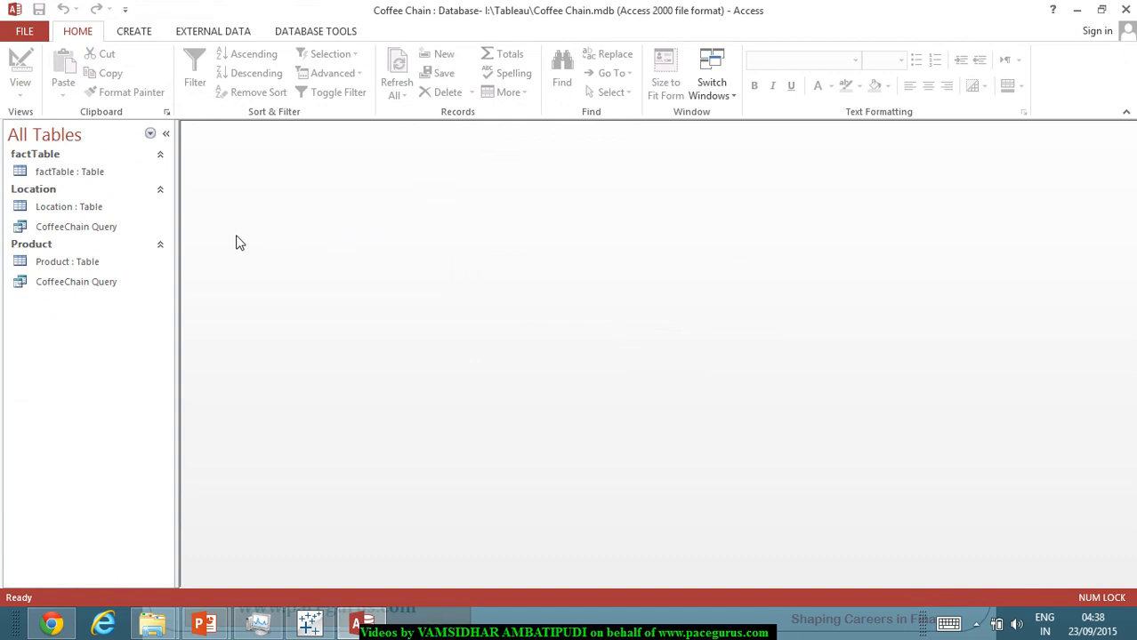
# Step: Open the factTable table in the Coffee Chain database to view its records
pyautogui.click(102, 180)
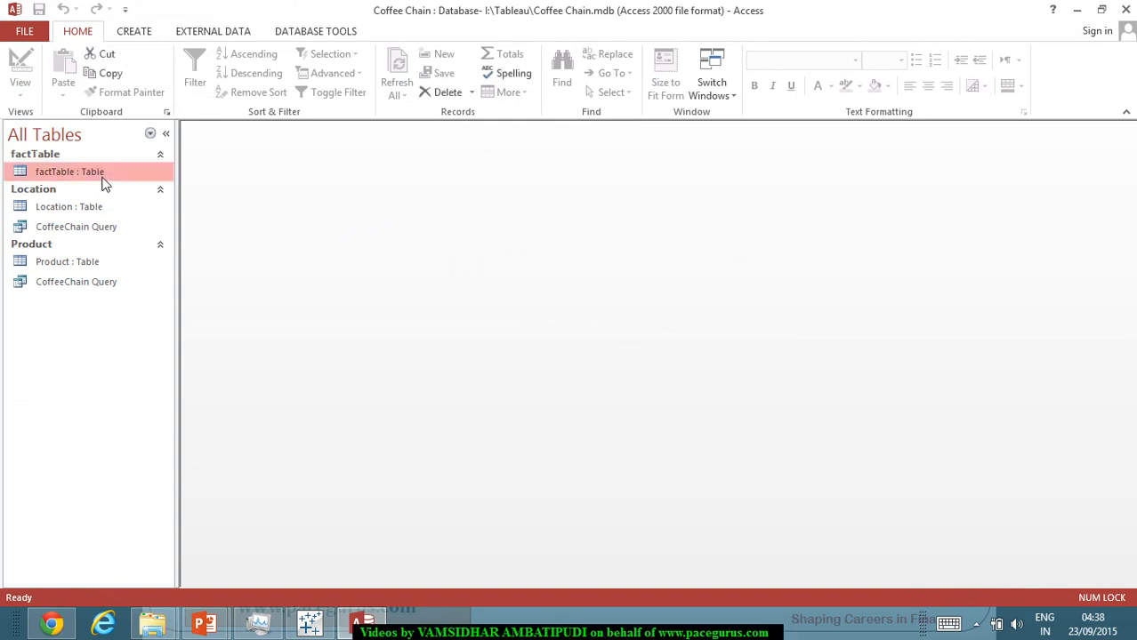
pyautogui.doubleClick(102, 181)
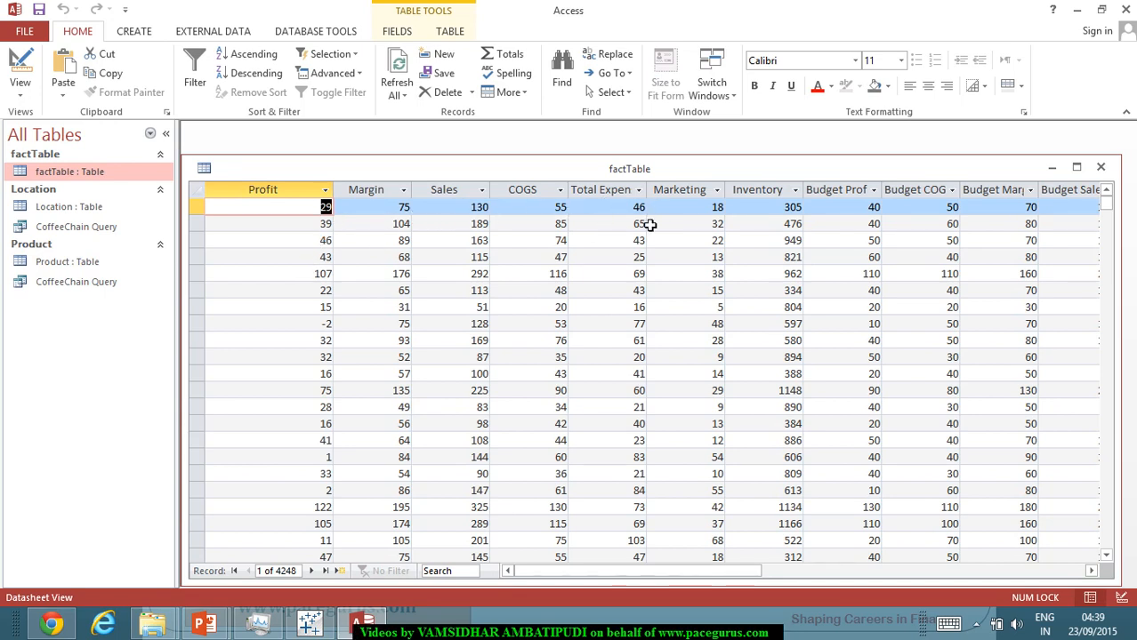
pyautogui.moveTo(758, 570)
pyautogui.mouseDown()
pyautogui.moveTo(887, 580)
pyautogui.moveTo(759, 580)
pyautogui.mouseUp()
# Step: Open the CoffeeChain Query maximized and examine its fields from Profit across to Area Code
pyautogui.click(68, 211)
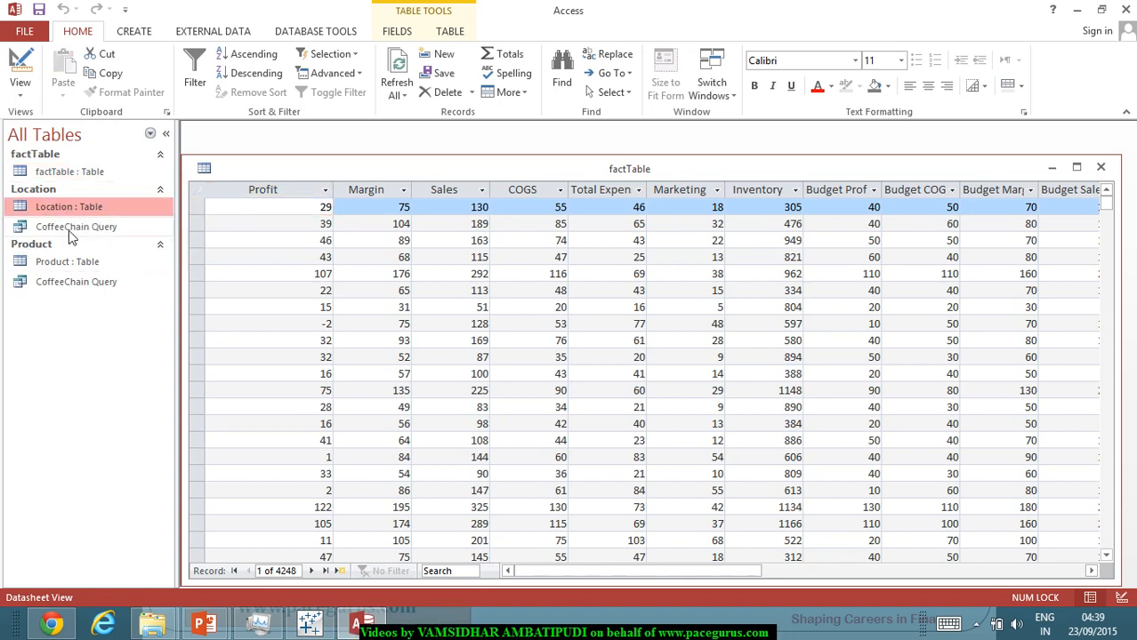
pyautogui.doubleClick(71, 231)
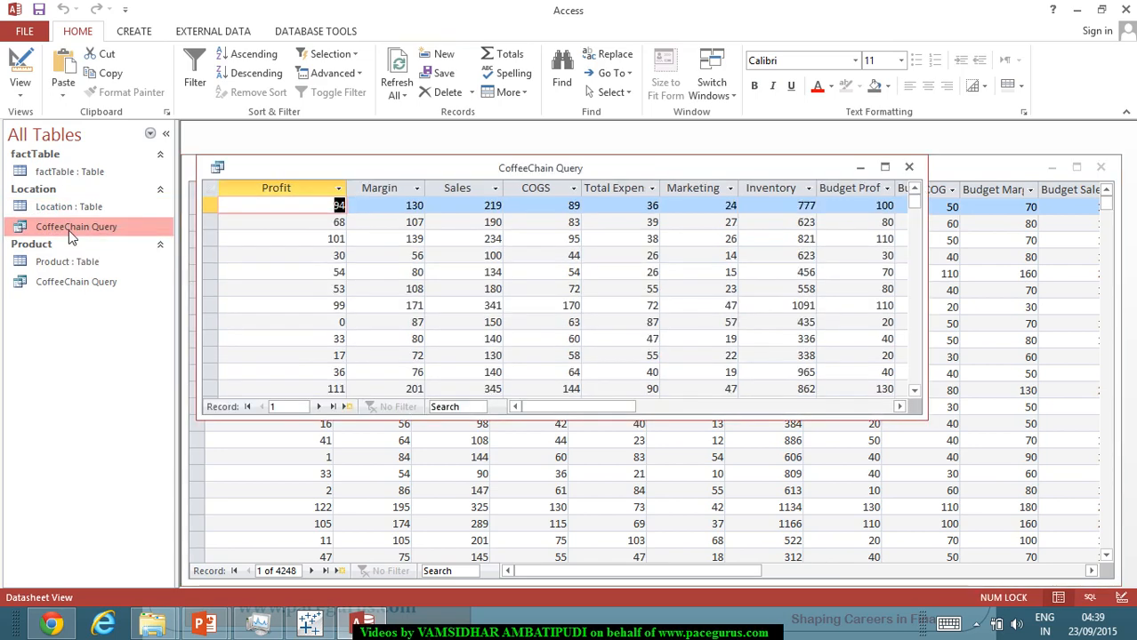
pyautogui.click(884, 166)
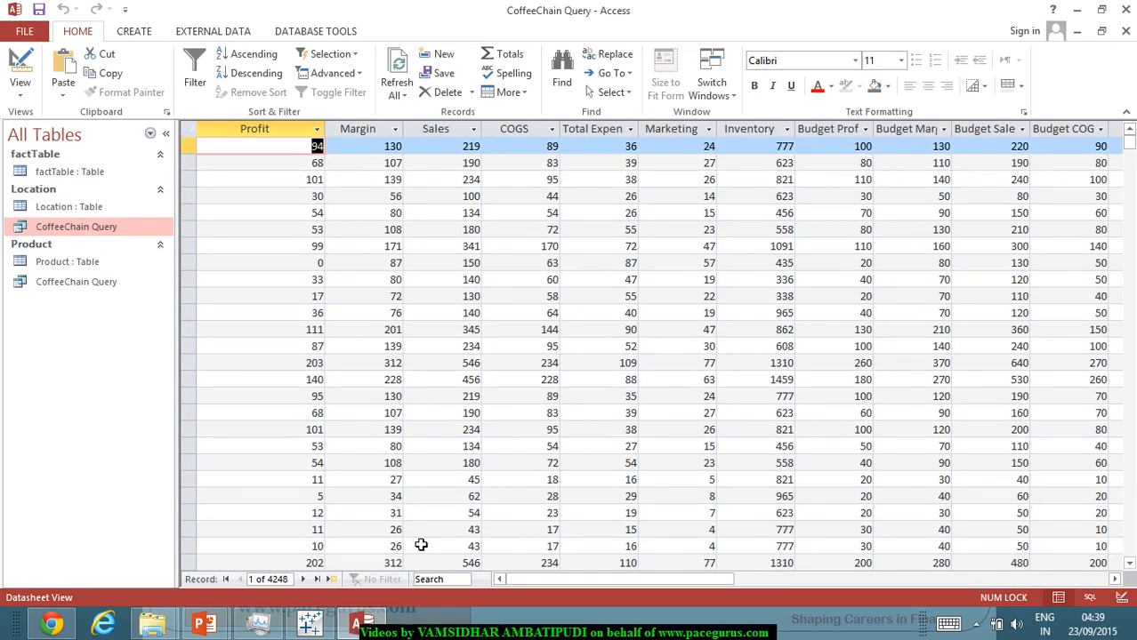
pyautogui.press('Tab')
pyautogui.press('Tab')
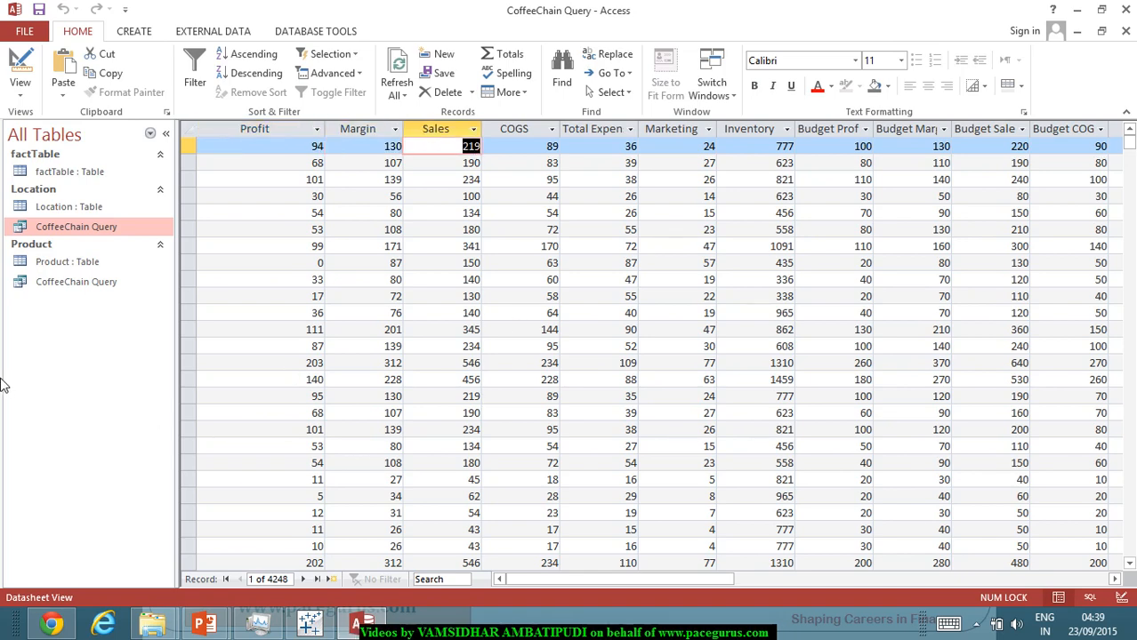
pyautogui.press('Tab')
pyautogui.press('Tab')
pyautogui.press('Tab')
pyautogui.press('Tab')
pyautogui.press('Tab')
pyautogui.press('Tab')
pyautogui.press('Tab')
pyautogui.press('Tab')
pyautogui.press('Tab')
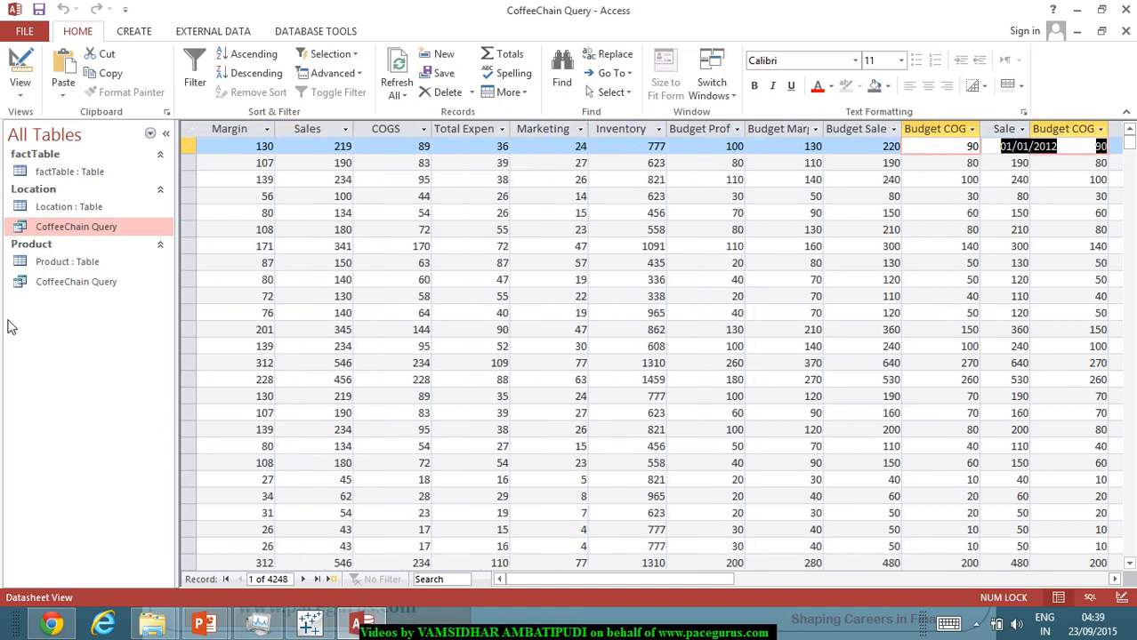
pyautogui.press('Tab')
pyautogui.press('Tab')
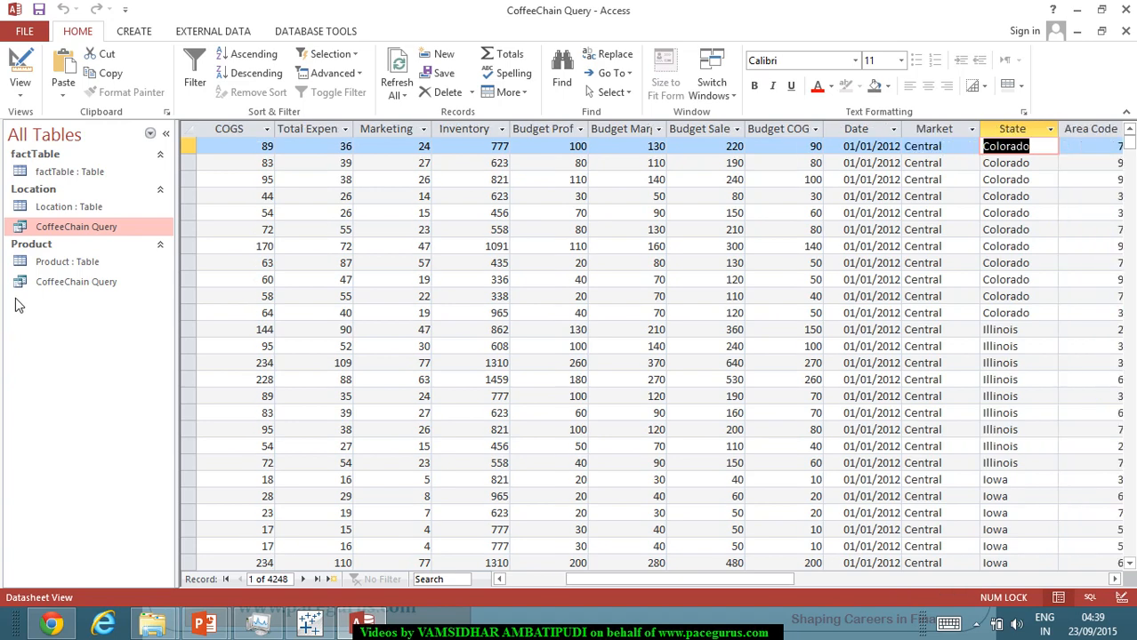
pyautogui.press('Tab')
# Step: Open the Product table to view its product lines, types and product IDs
pyautogui.click(61, 265)
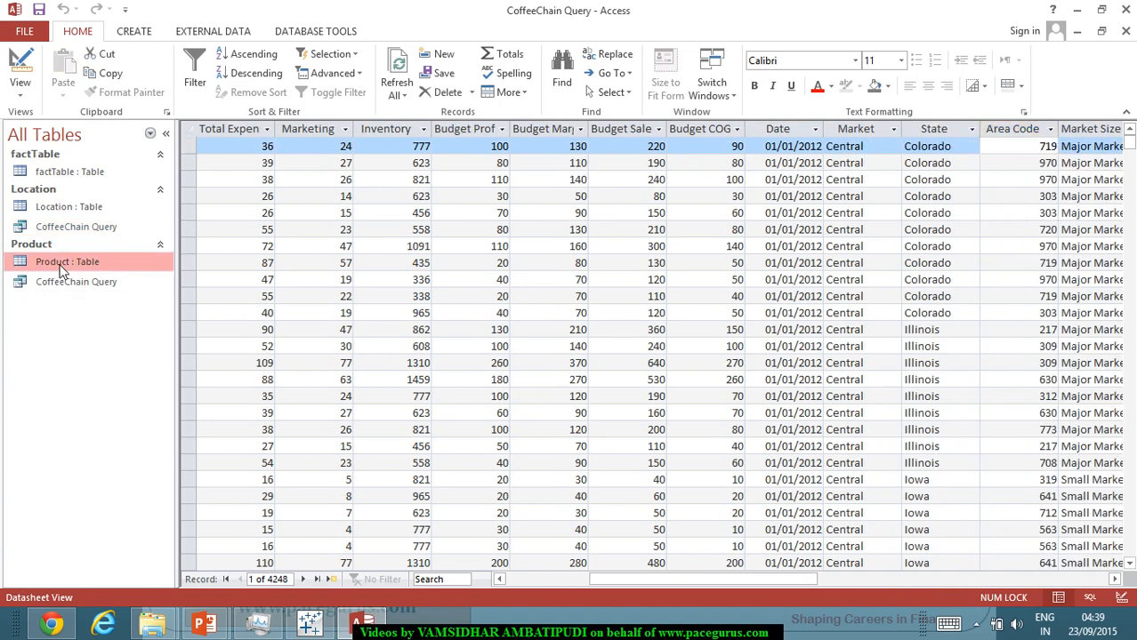
pyautogui.click(78, 209)
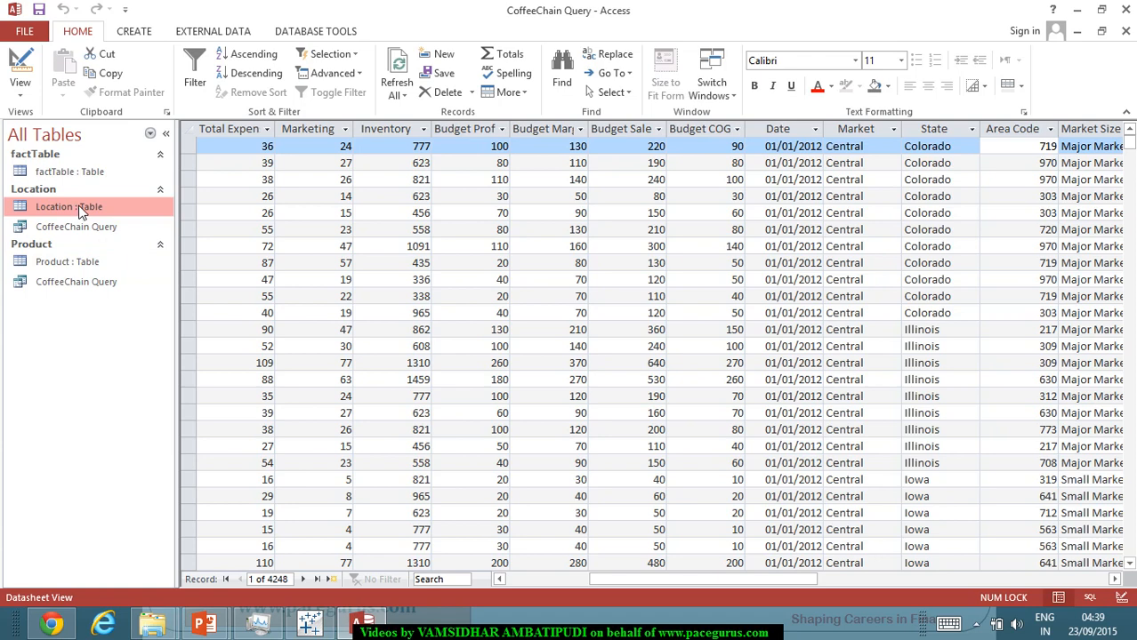
pyautogui.doubleClick(80, 261)
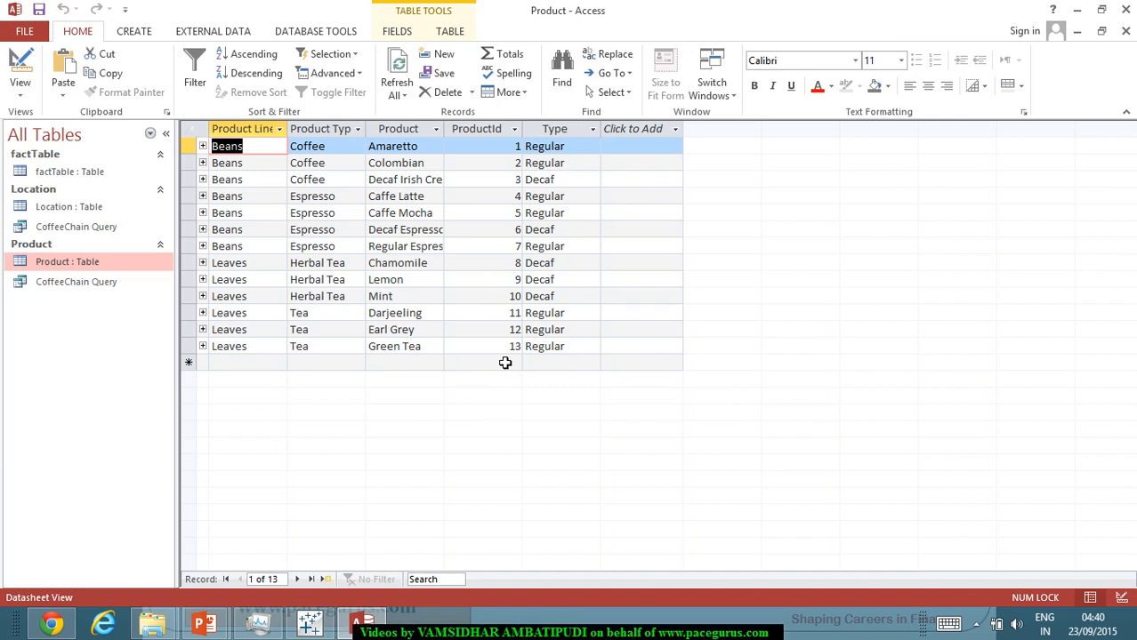
# Step: Open the Location table and look through its area codes, states and markets down to the last record
pyautogui.doubleClick(94, 209)
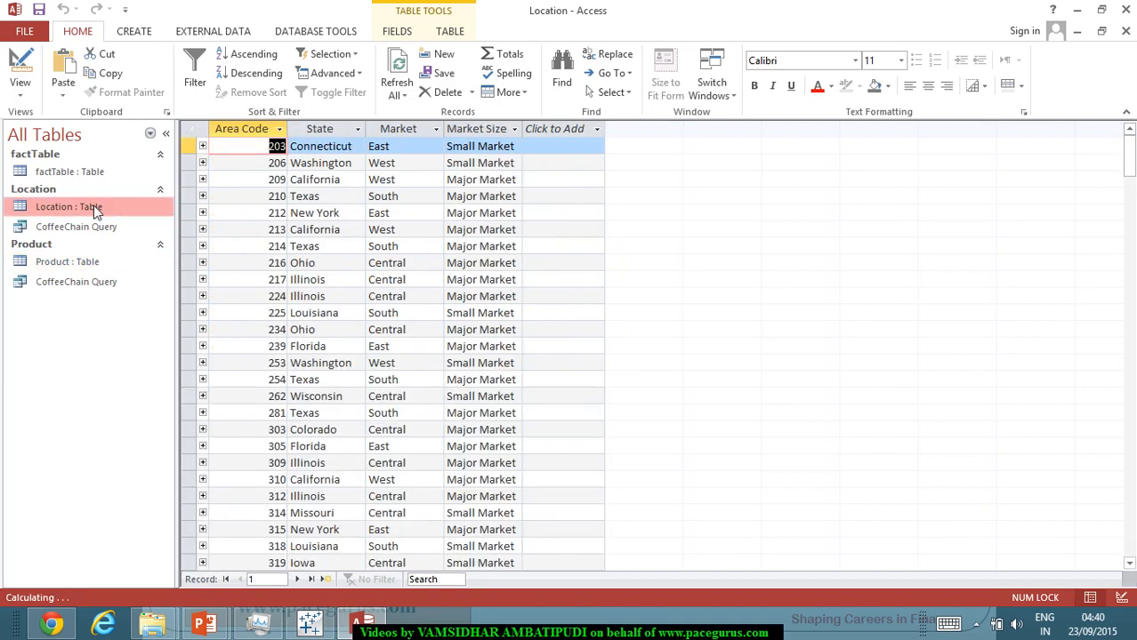
pyautogui.click(335, 250)
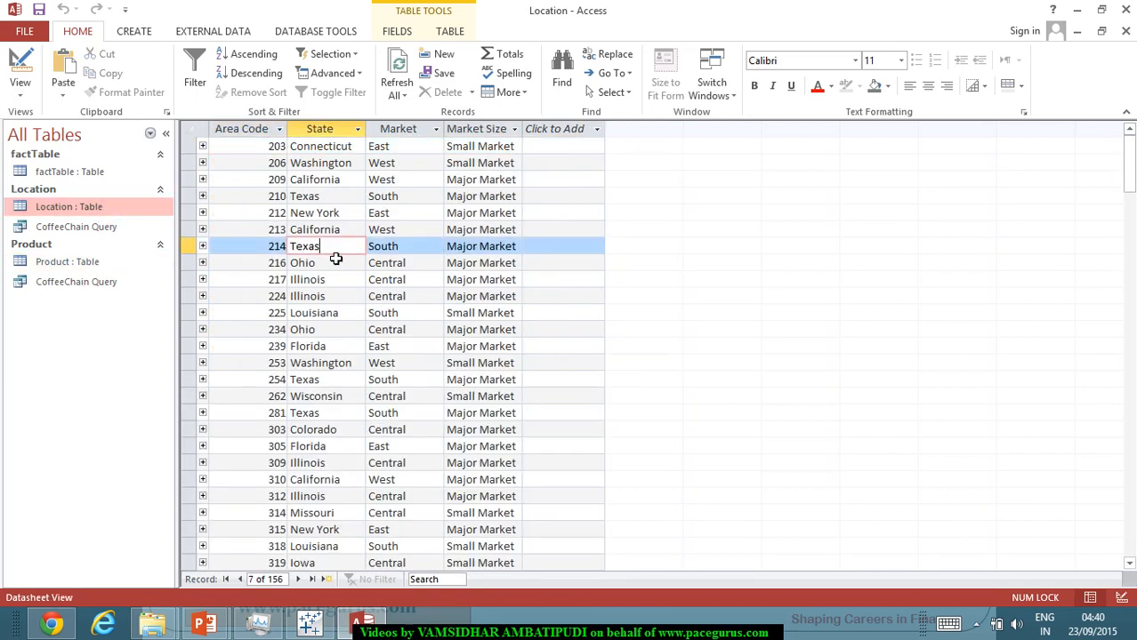
pyautogui.scroll(-16, 335, 258)
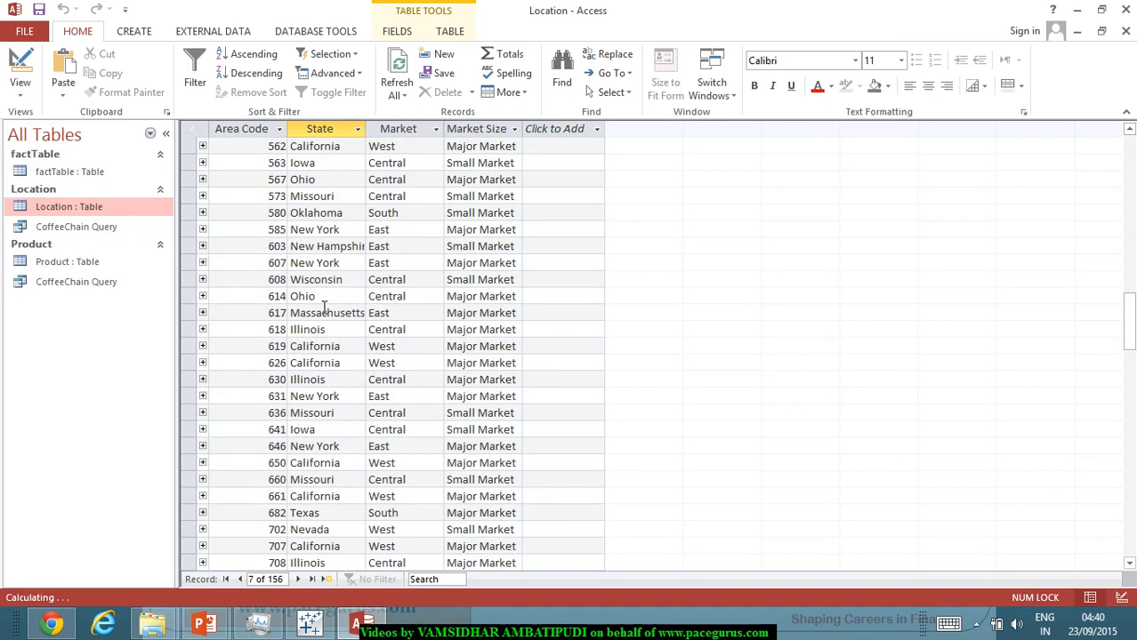
pyautogui.scroll(-20, 326, 306)
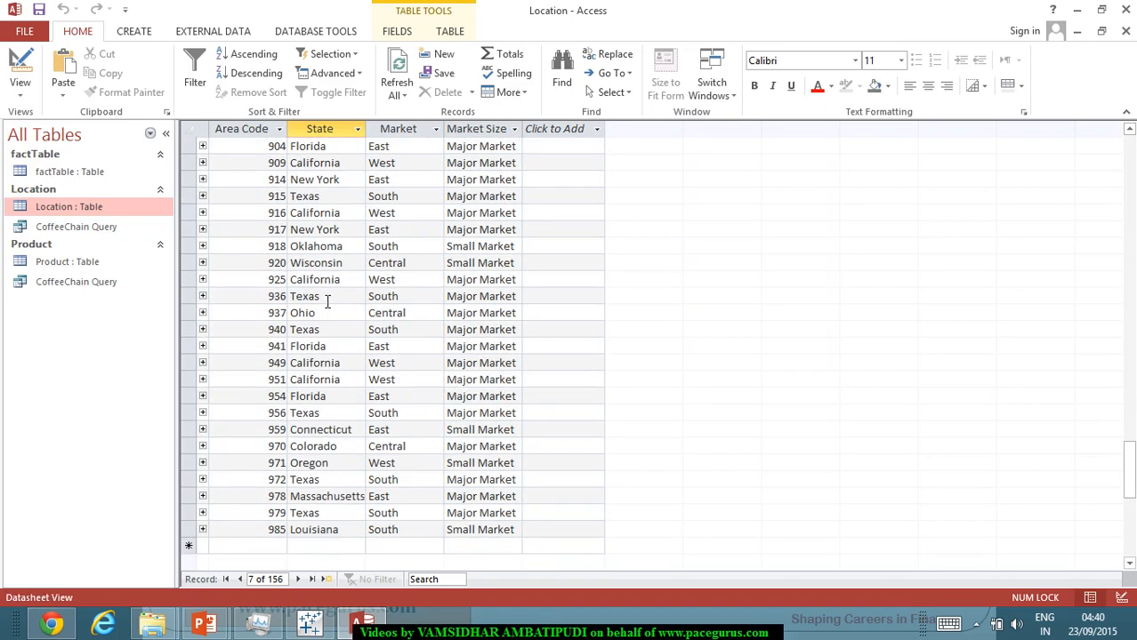
pyautogui.scroll(20, 327, 302)
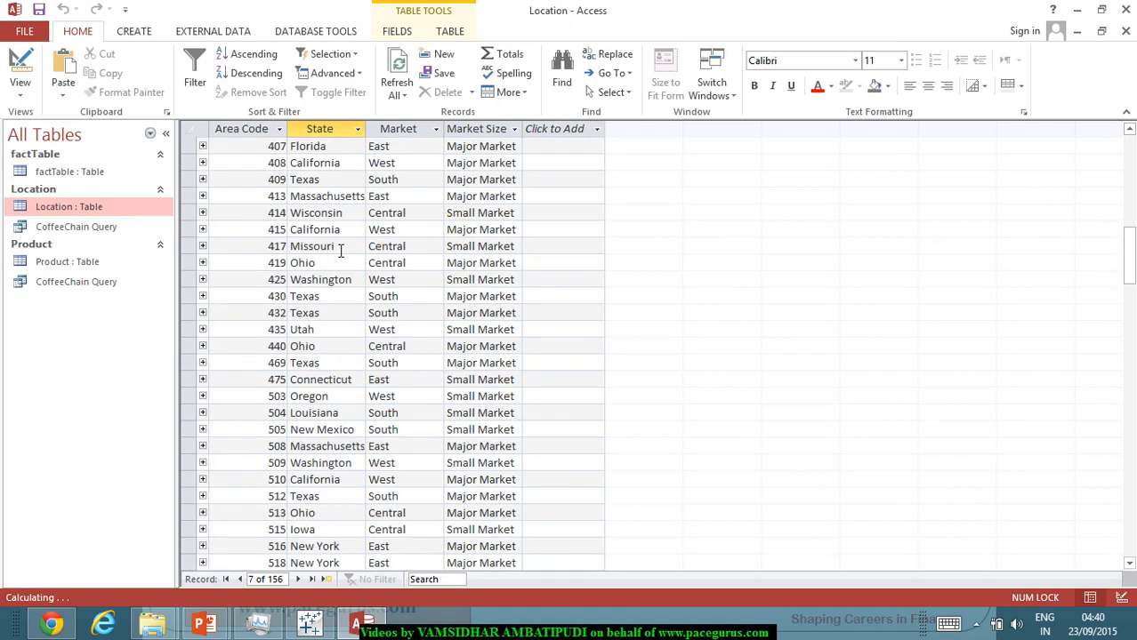
pyautogui.scroll(12, 340, 252)
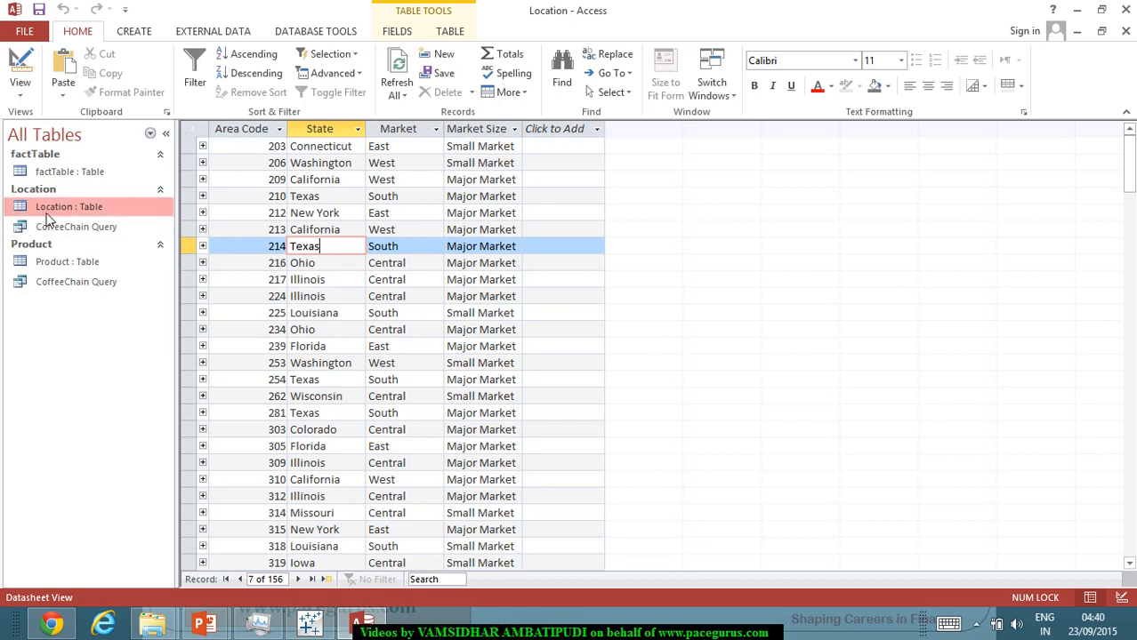
# Step: Reopen factTable and examine its Date, ProductId and Area Code columns across the records
pyautogui.doubleClick(68, 173)
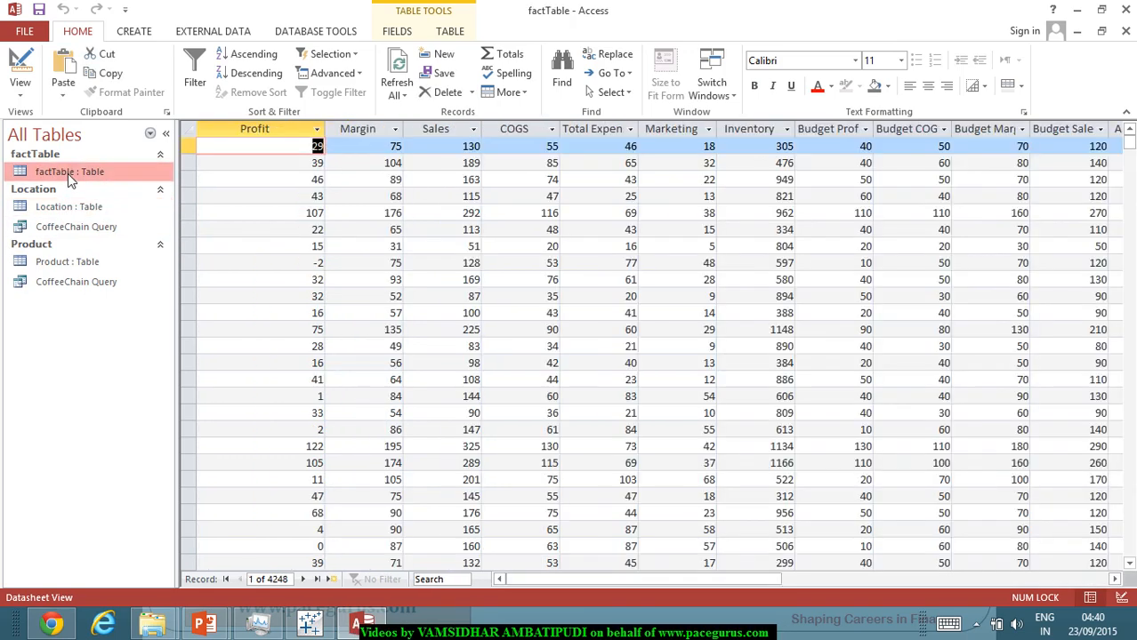
pyautogui.click(544, 263)
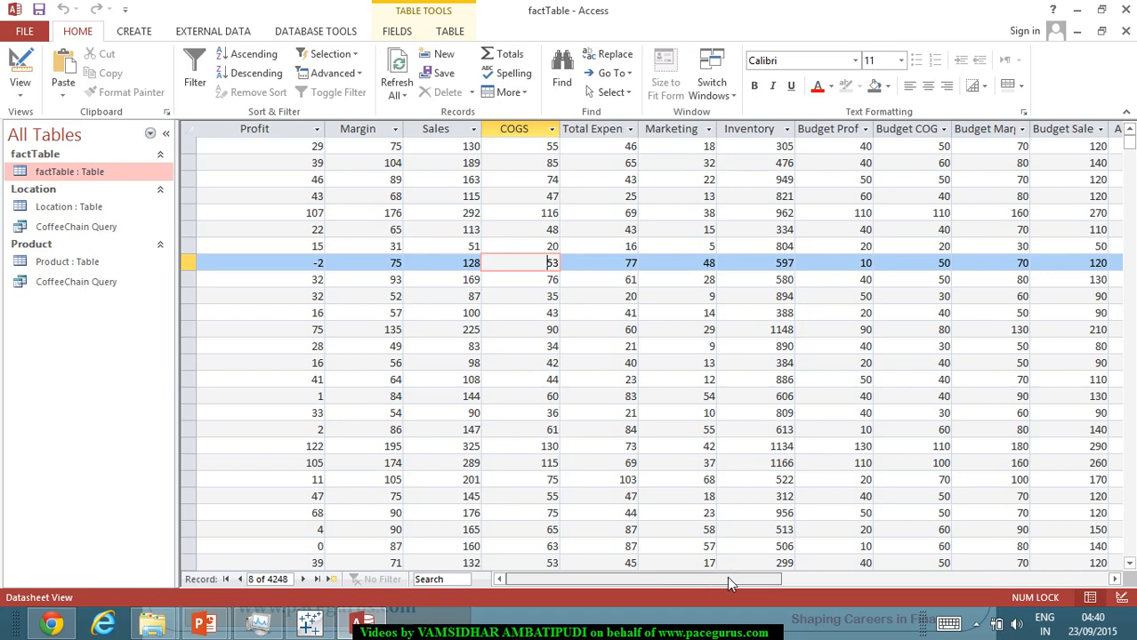
pyautogui.moveTo(726, 578); pyautogui.dragTo(785, 584)
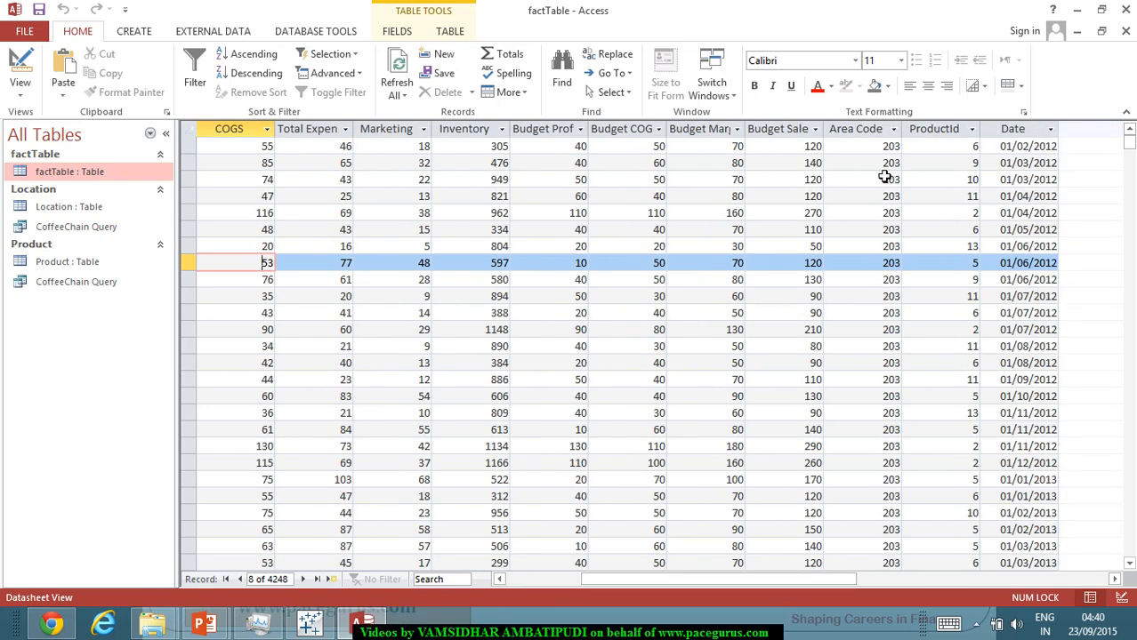
pyautogui.click(1033, 147)
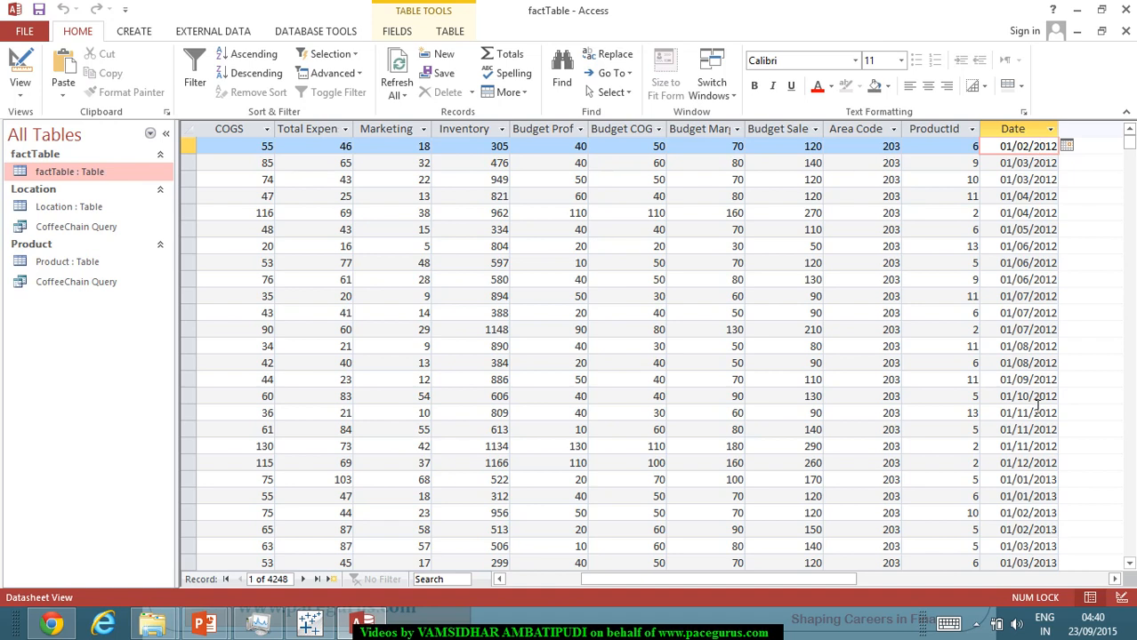
pyautogui.click(1039, 464)
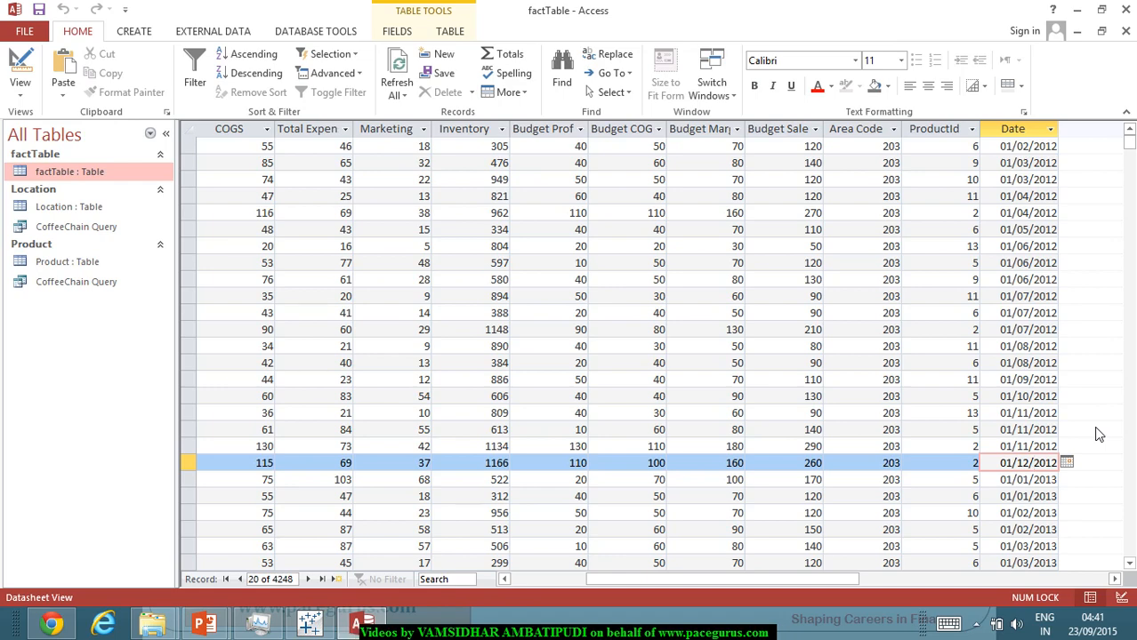
pyautogui.scroll(-4, 1099, 434)
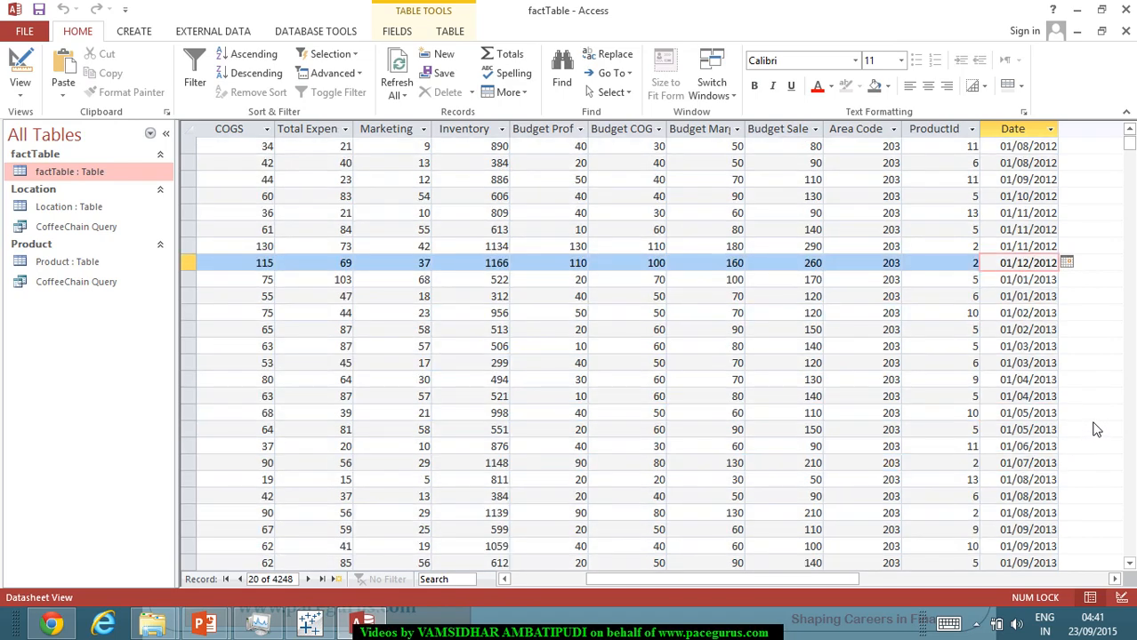
pyautogui.scroll(4, 1096, 430)
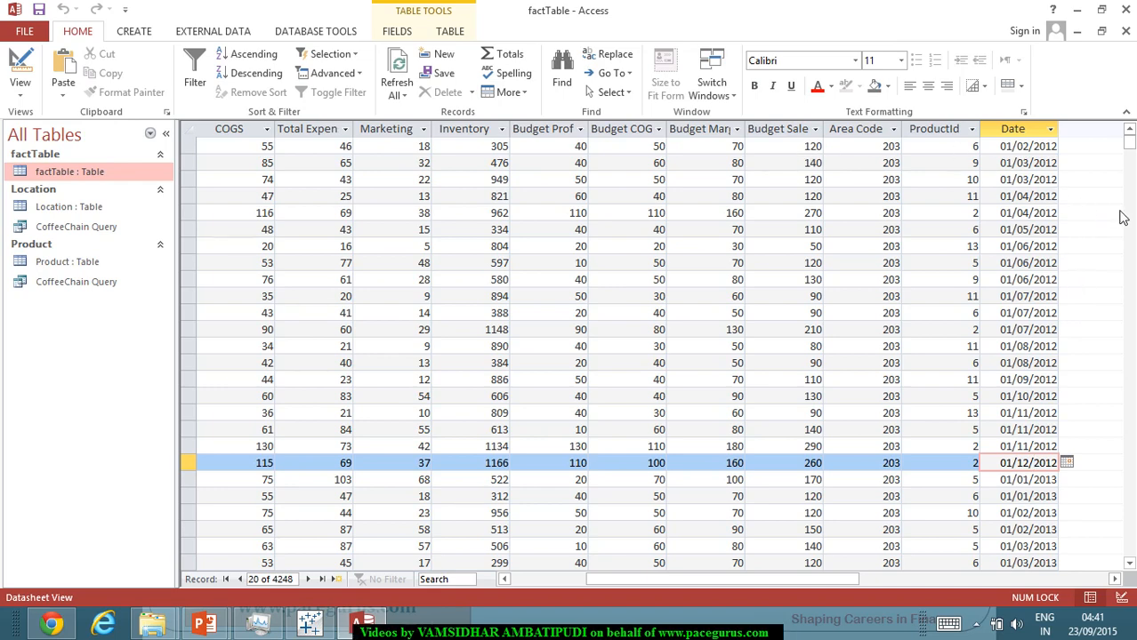
pyautogui.scroll(-10, 1123, 221)
pyautogui.scroll(-6, 1119, 222)
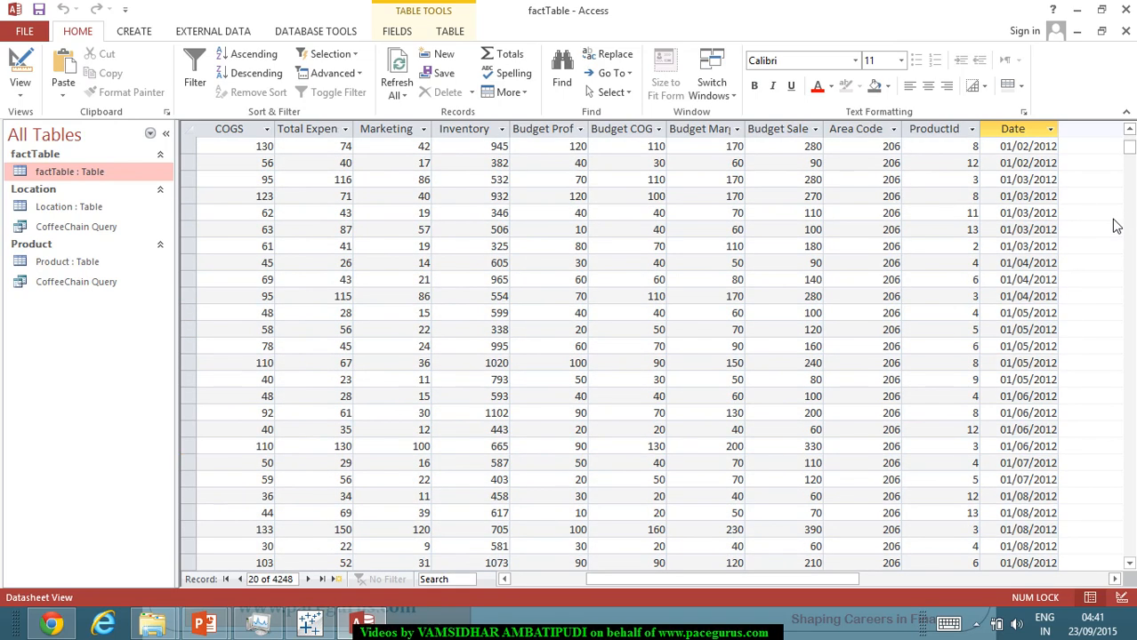
pyautogui.scroll(15, 1119, 221)
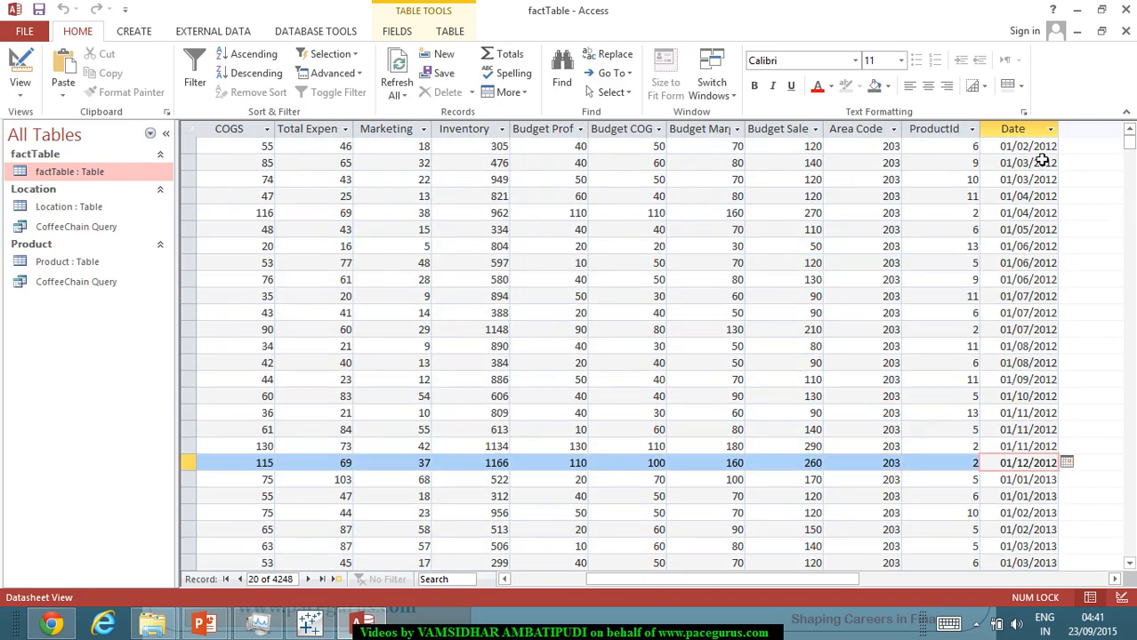
pyautogui.click(943, 131)
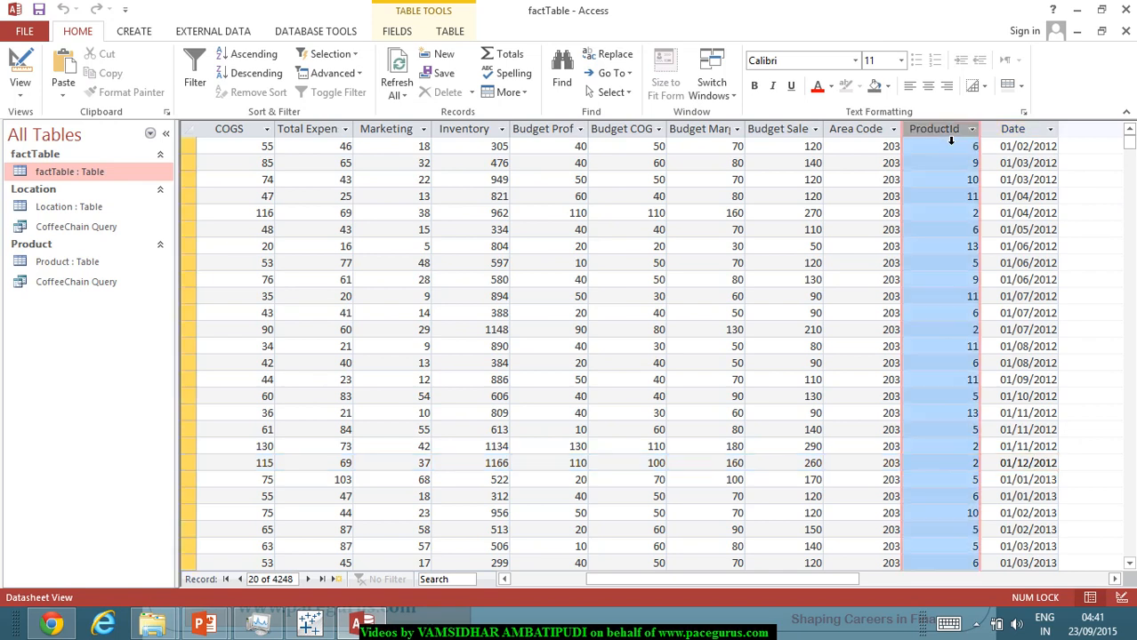
pyautogui.click(854, 131)
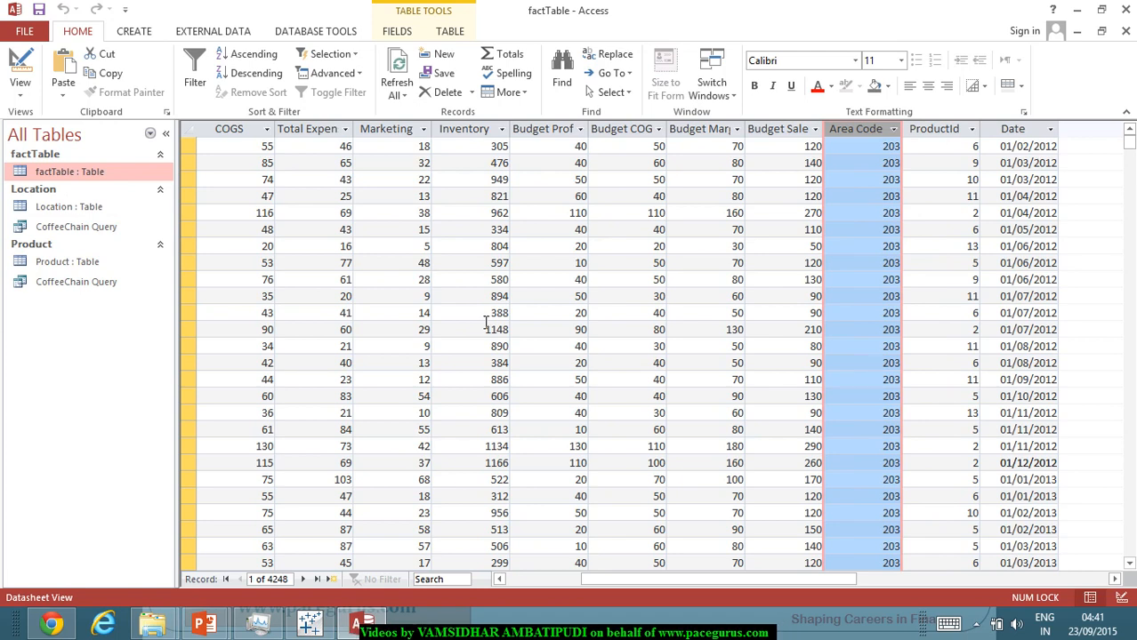
# Step: Close the Coffee Chain database in Access and switch to Tableau
pyautogui.click(1123, 9)
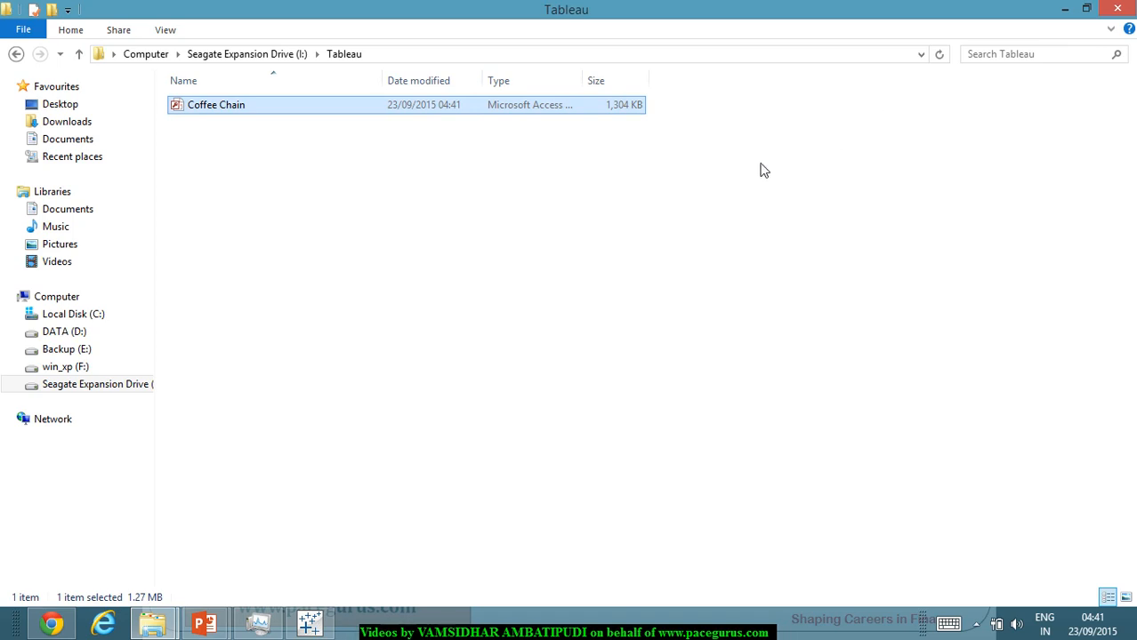
pyautogui.click(311, 623)
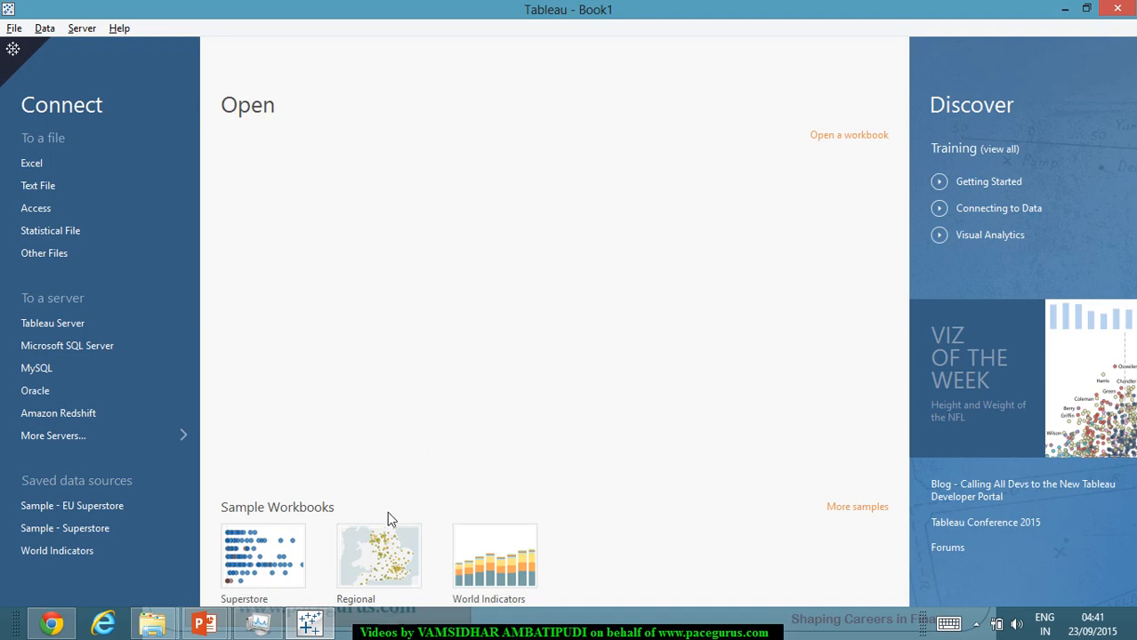
# Step: Start a connection to an Access file and choose Coffee Chain from the Tableau folder on the Seagate Expansion Drive (I:)
pyautogui.click(32, 215)
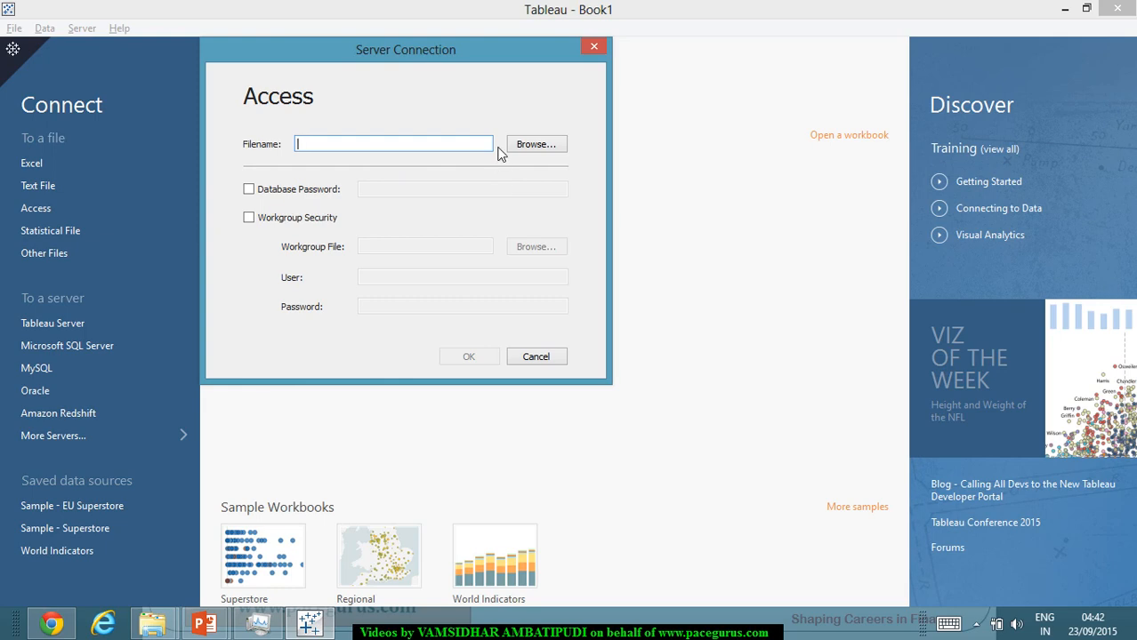
pyautogui.click(544, 147)
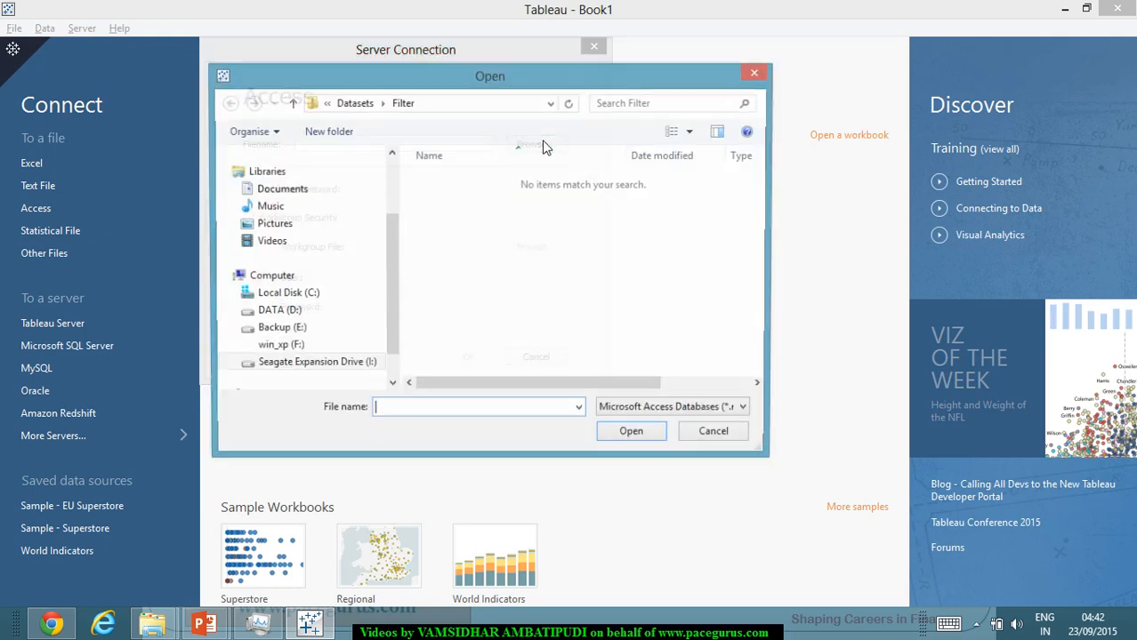
pyautogui.click(349, 372)
pyautogui.click(460, 321)
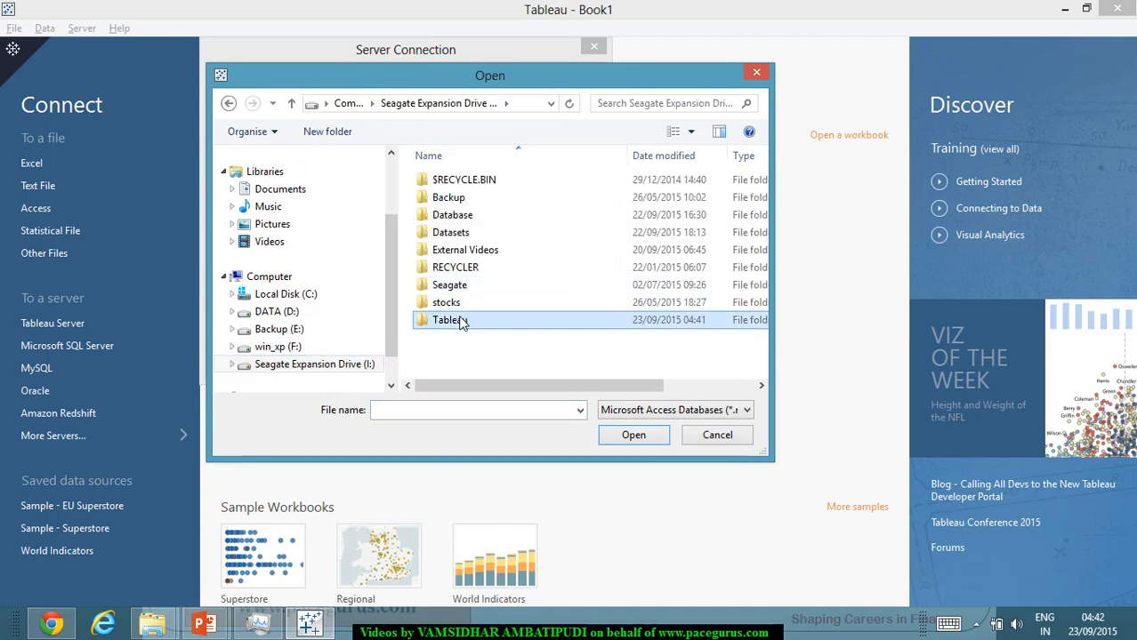
pyautogui.doubleClick(462, 324)
pyautogui.click(481, 184)
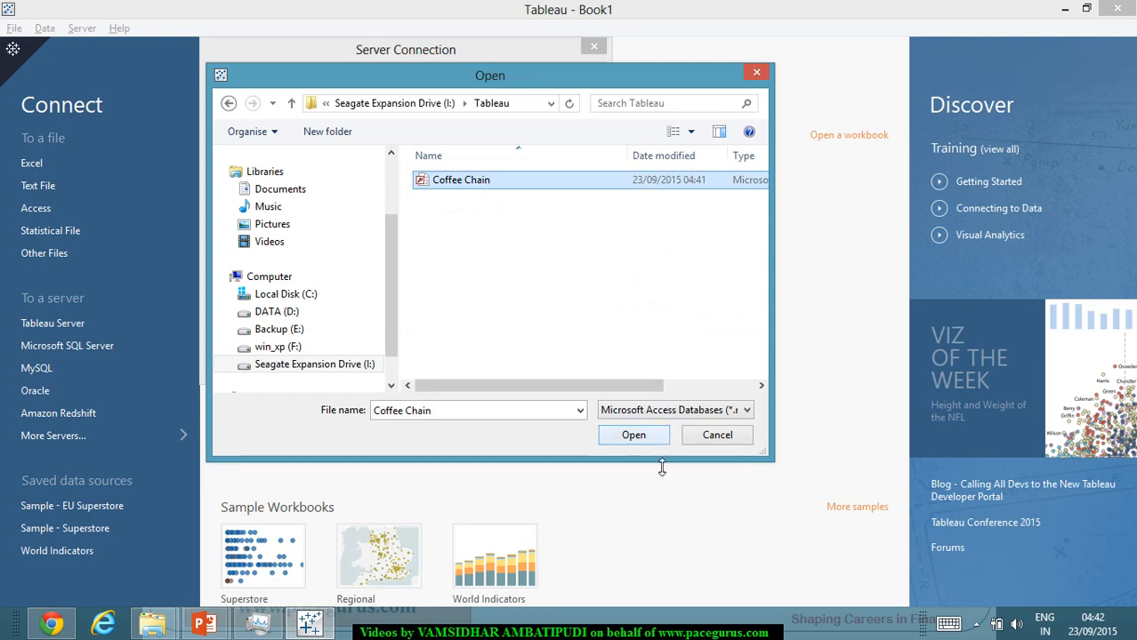
pyautogui.click(654, 436)
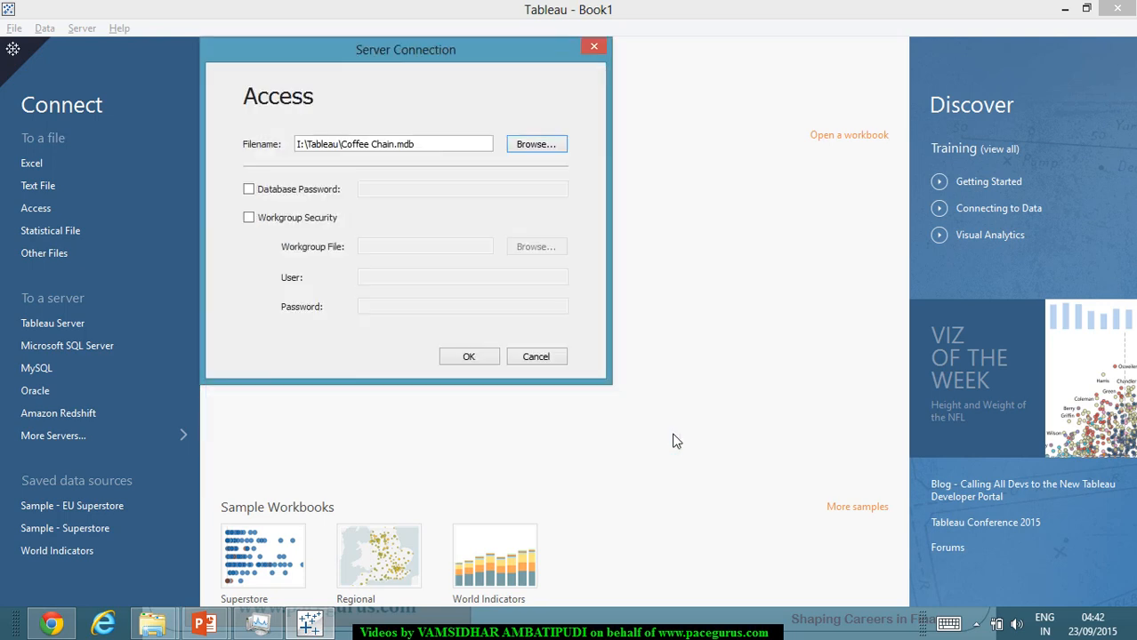
# Step: Complete the Access connection to Coffee Chain.mdb without a database password or workgroup security
pyautogui.click(469, 360)
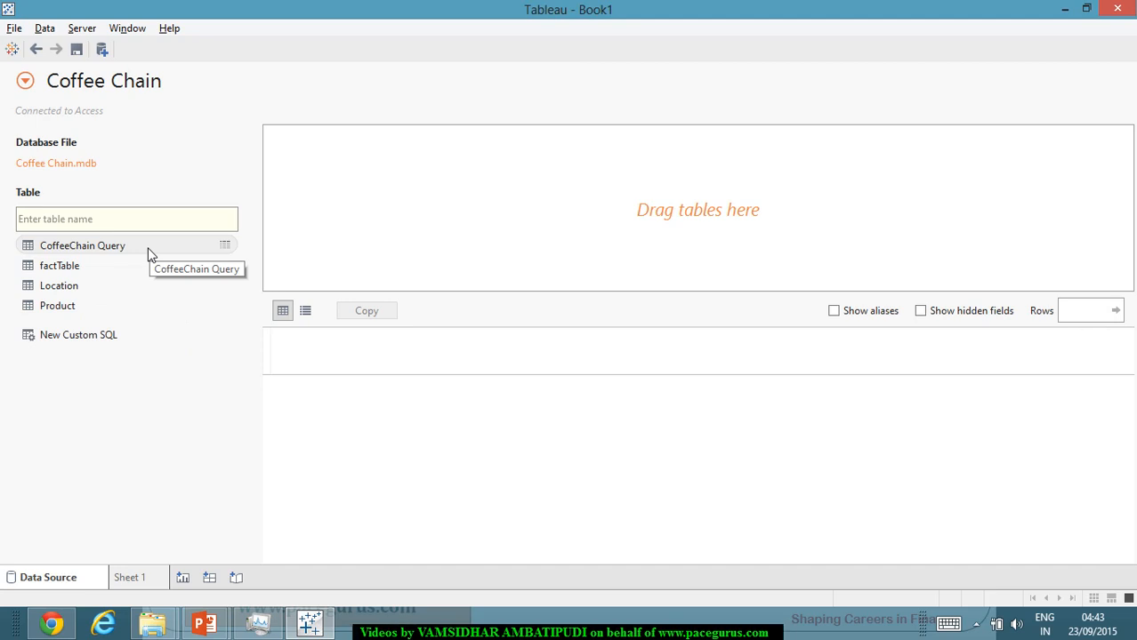
# Step: Try combining the Location and Product tables in the data source, and remove both from it
pyautogui.doubleClick(64, 288)
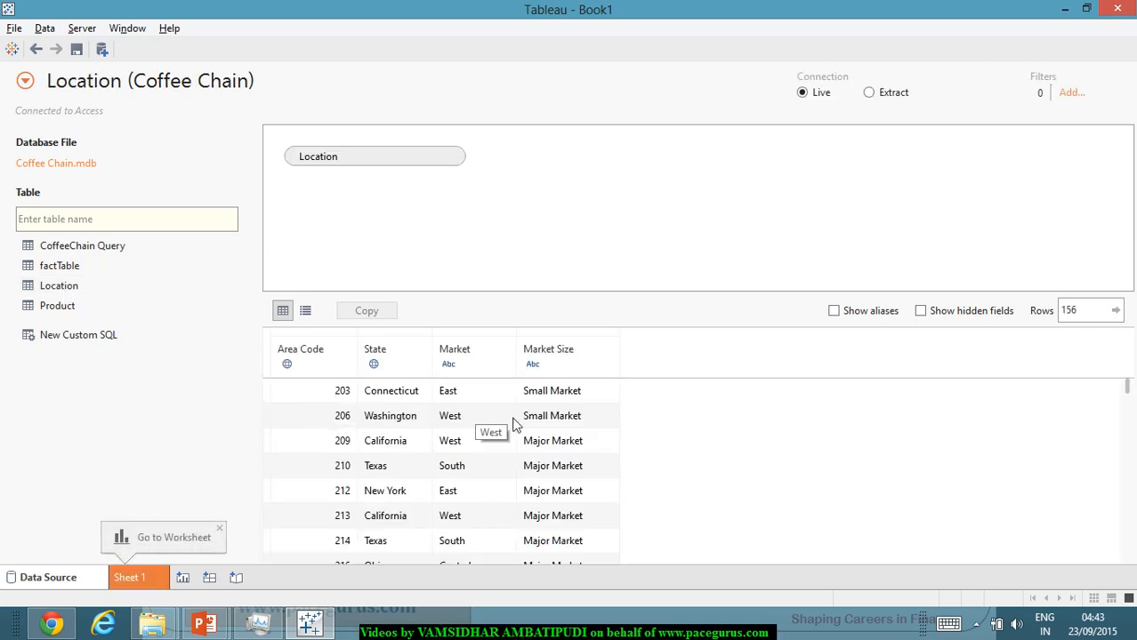
pyautogui.doubleClick(69, 312)
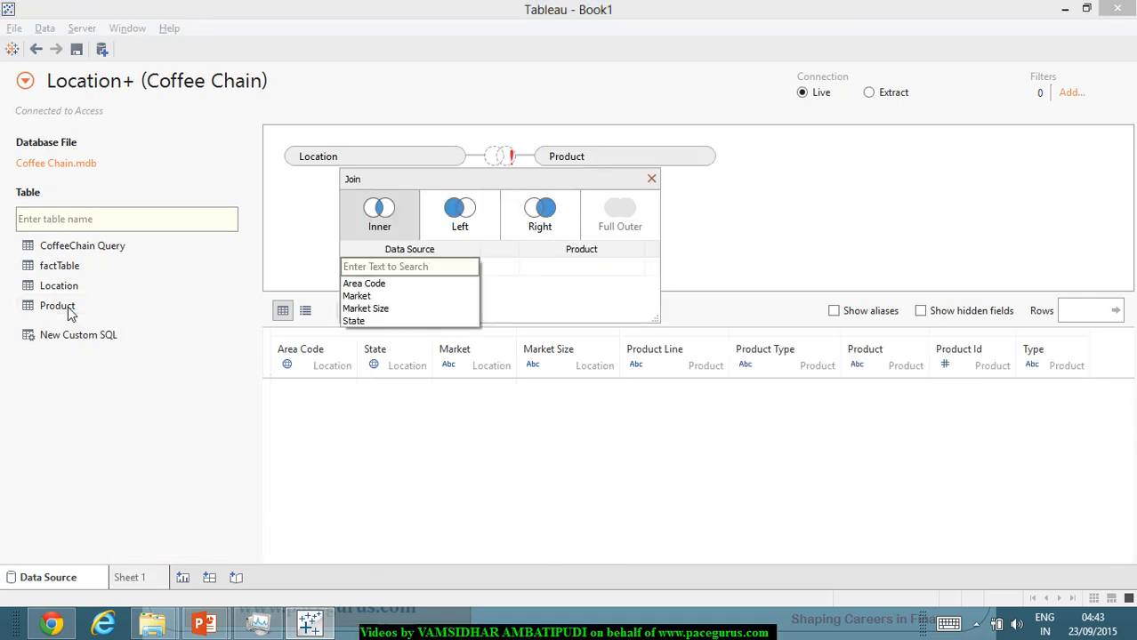
pyautogui.click(461, 160)
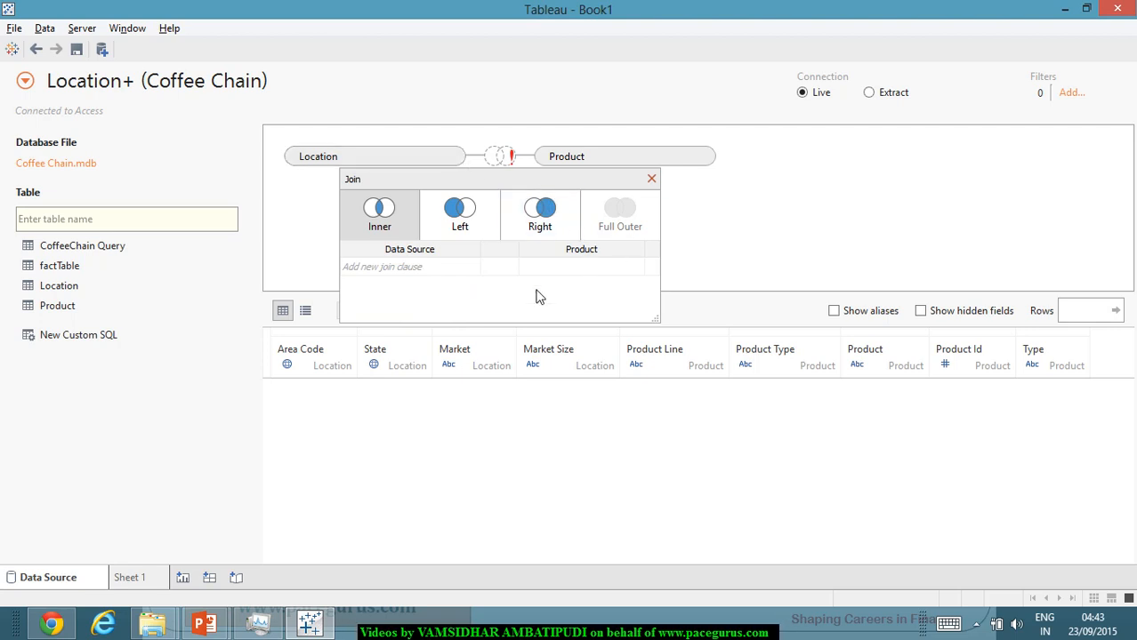
pyautogui.click(651, 180)
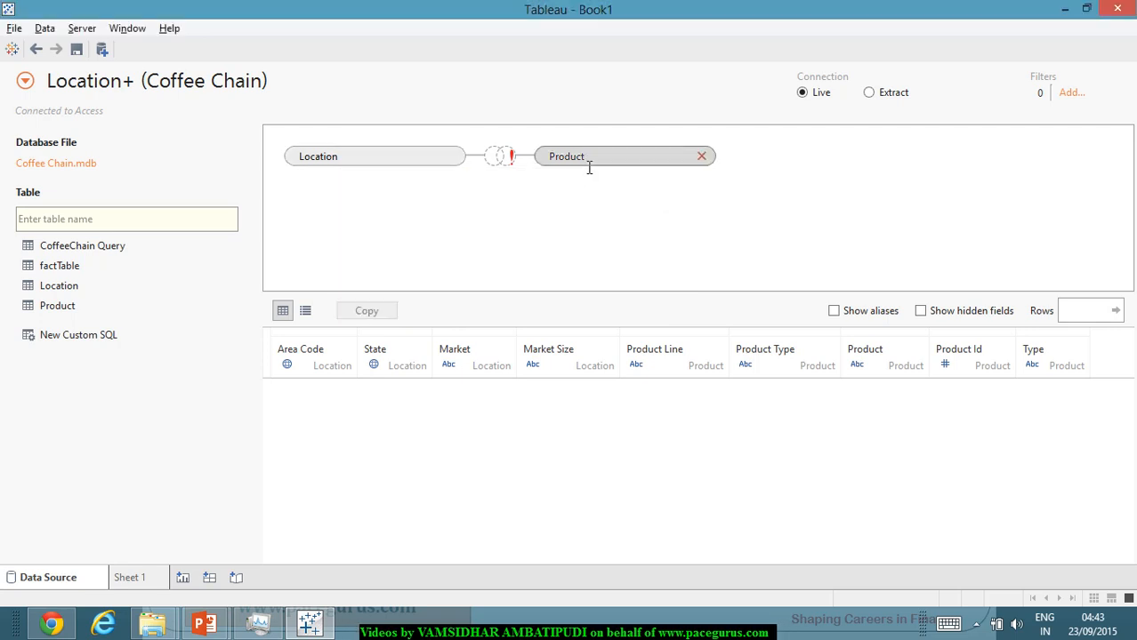
pyautogui.click(454, 159)
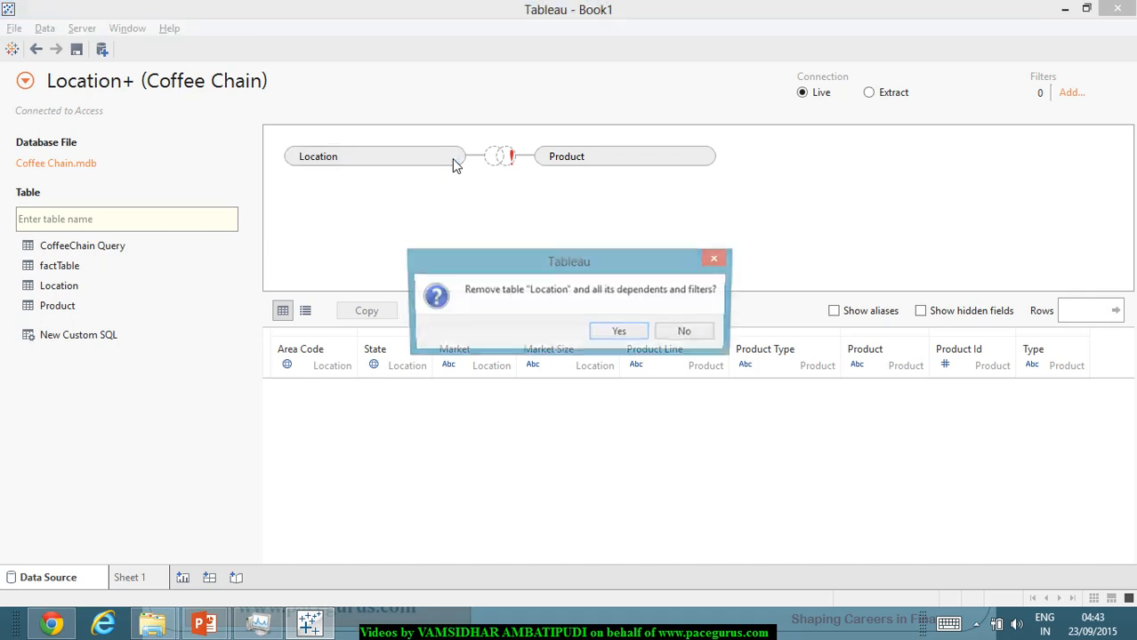
pyautogui.click(614, 335)
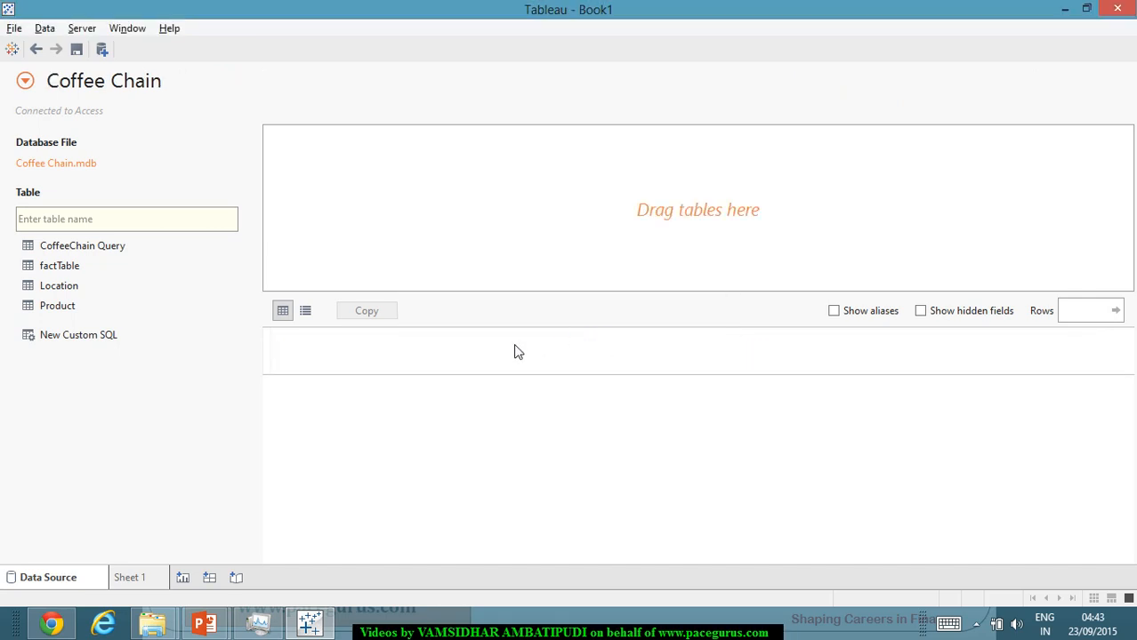
# Step: Try joining the Product table with CoffeeChain Query, and remove both from the data source
pyautogui.doubleClick(27, 306)
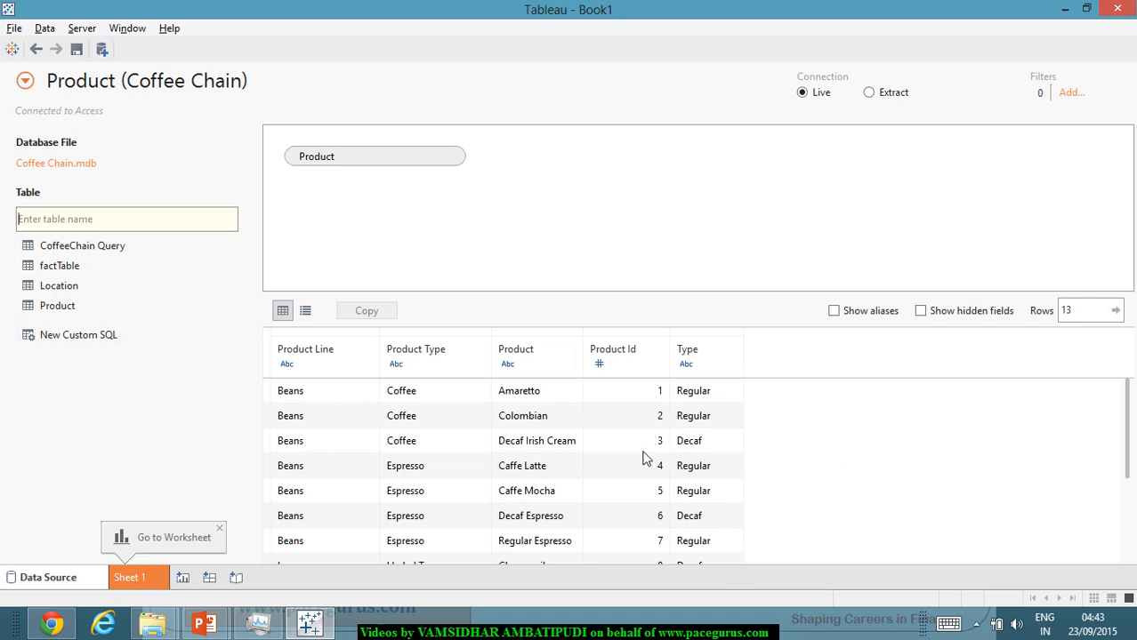
pyautogui.doubleClick(33, 255)
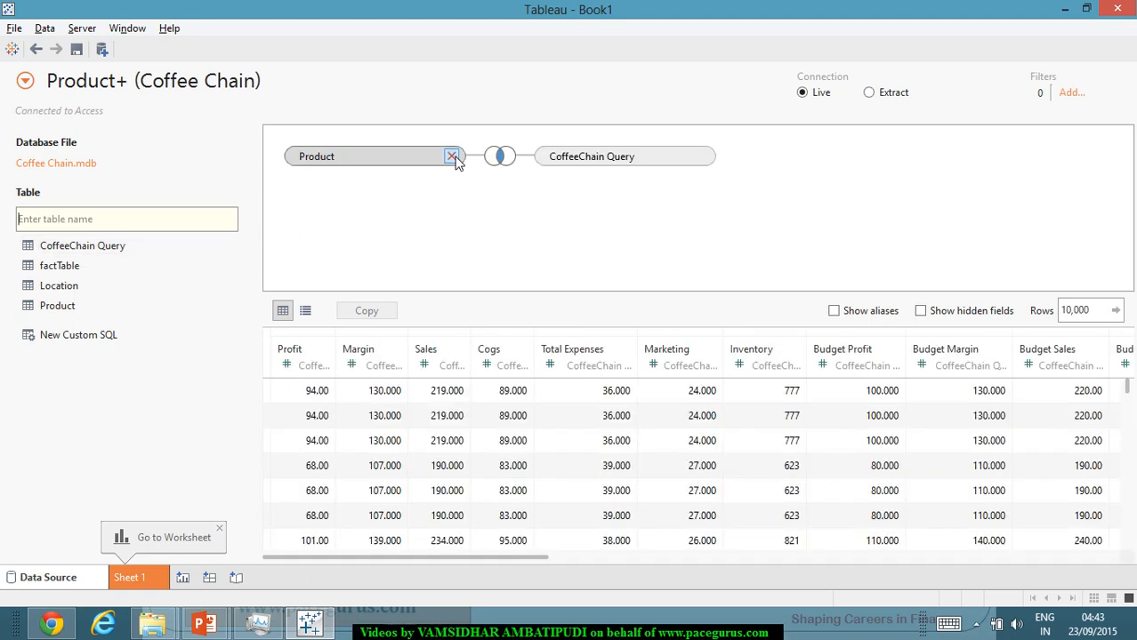
pyautogui.click(451, 157)
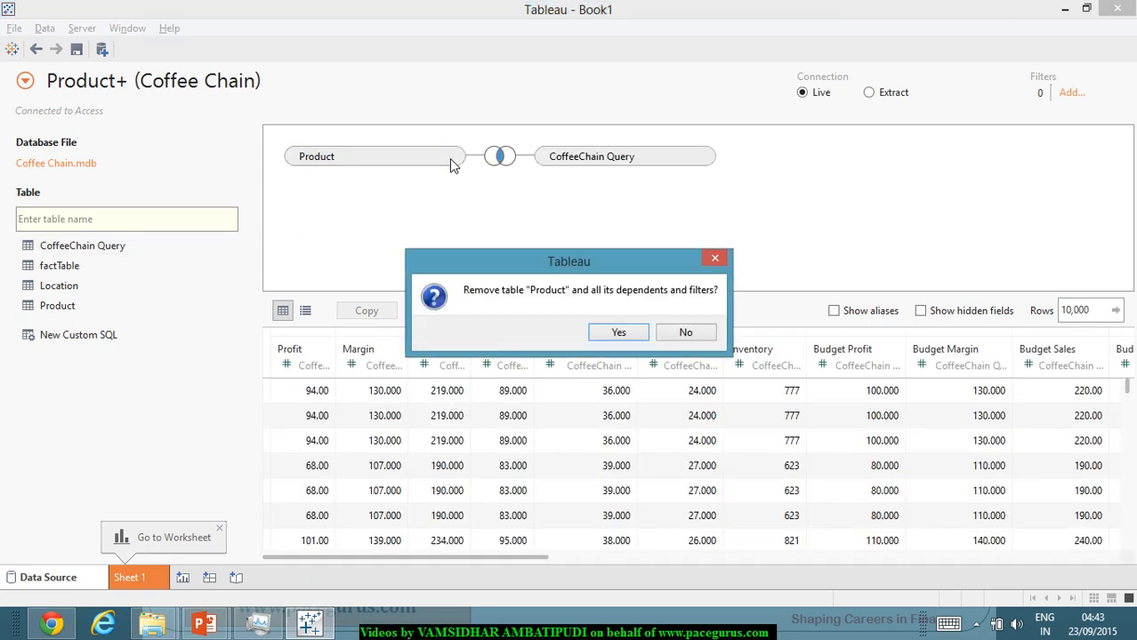
pyautogui.click(635, 336)
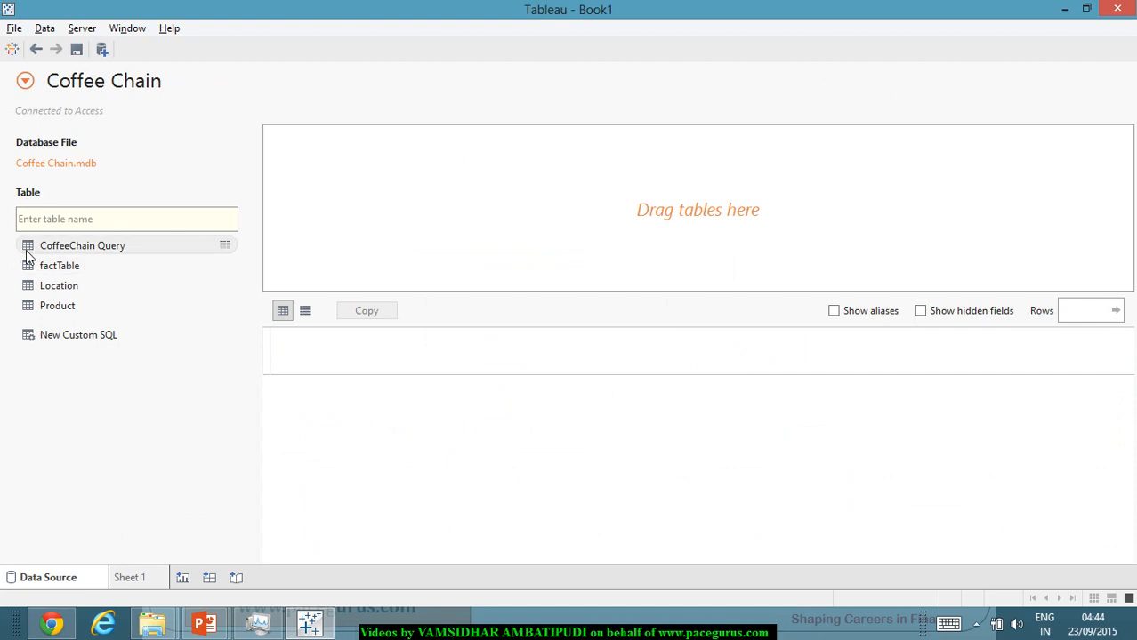
# Step: Add CoffeeChain Query to the data source and examine its columns from Profit through Market Size
pyautogui.moveTo(29, 255); pyautogui.dragTo(477, 223)
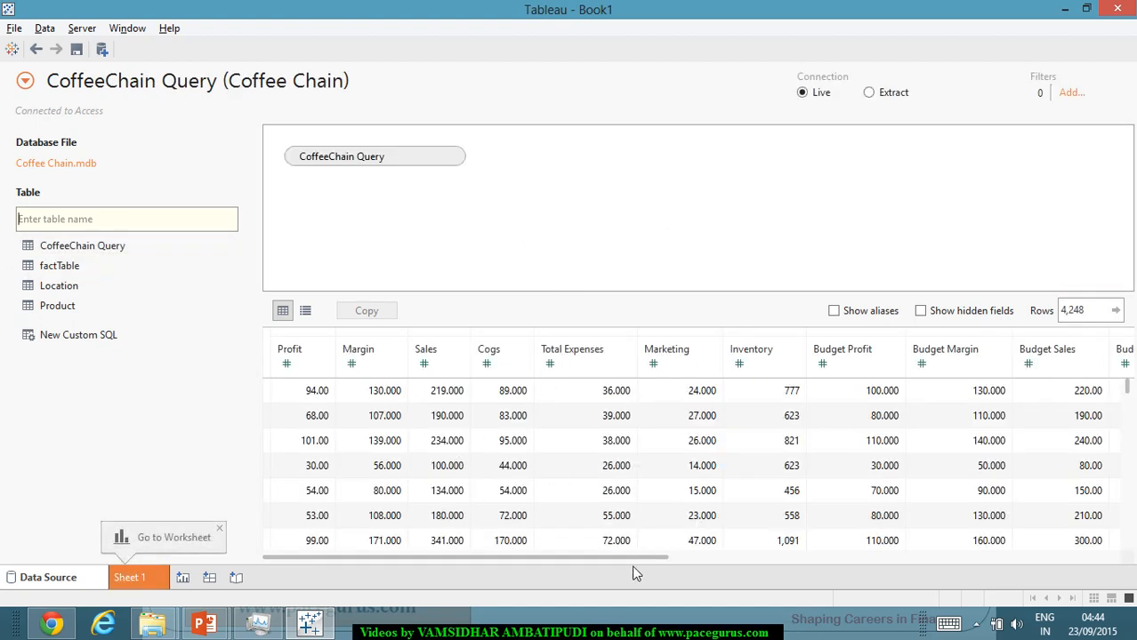
pyautogui.moveTo(639, 559); pyautogui.dragTo(946, 570)
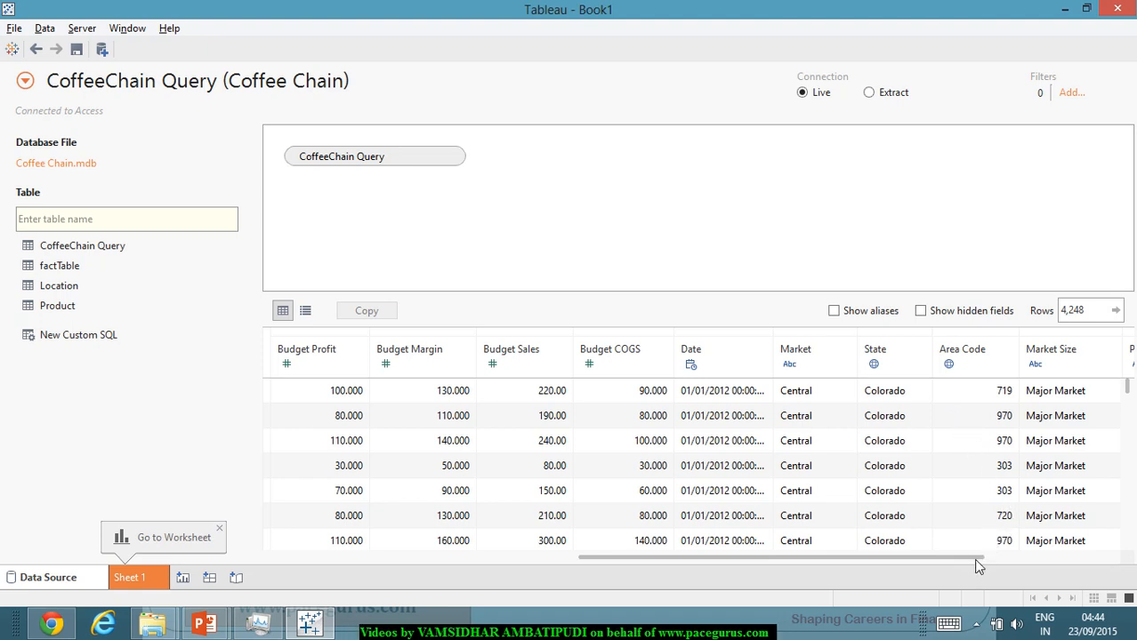
pyautogui.moveTo(976, 560); pyautogui.dragTo(524, 567)
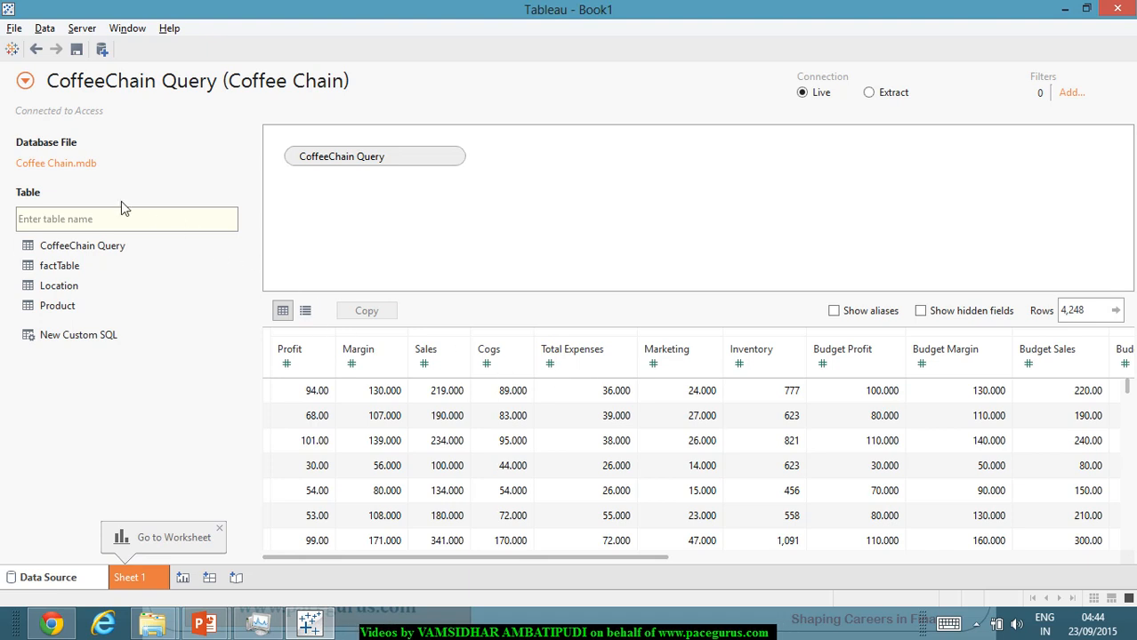
# Step: Look through the file and server connection types offered for a new data source
pyautogui.click(16, 30)
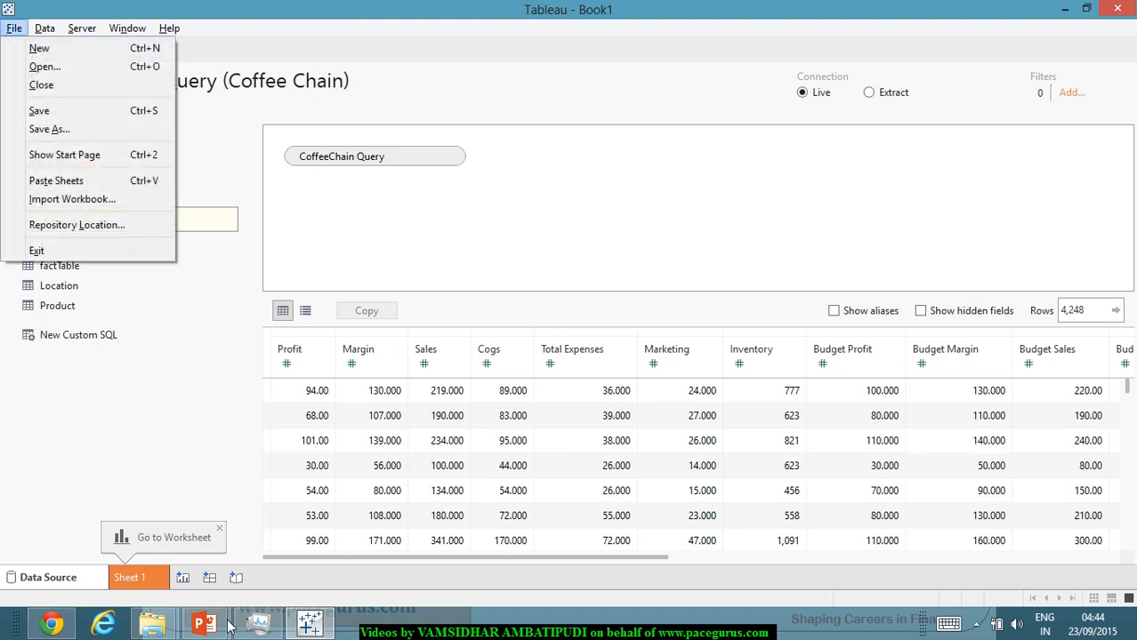
pyautogui.click(39, 584)
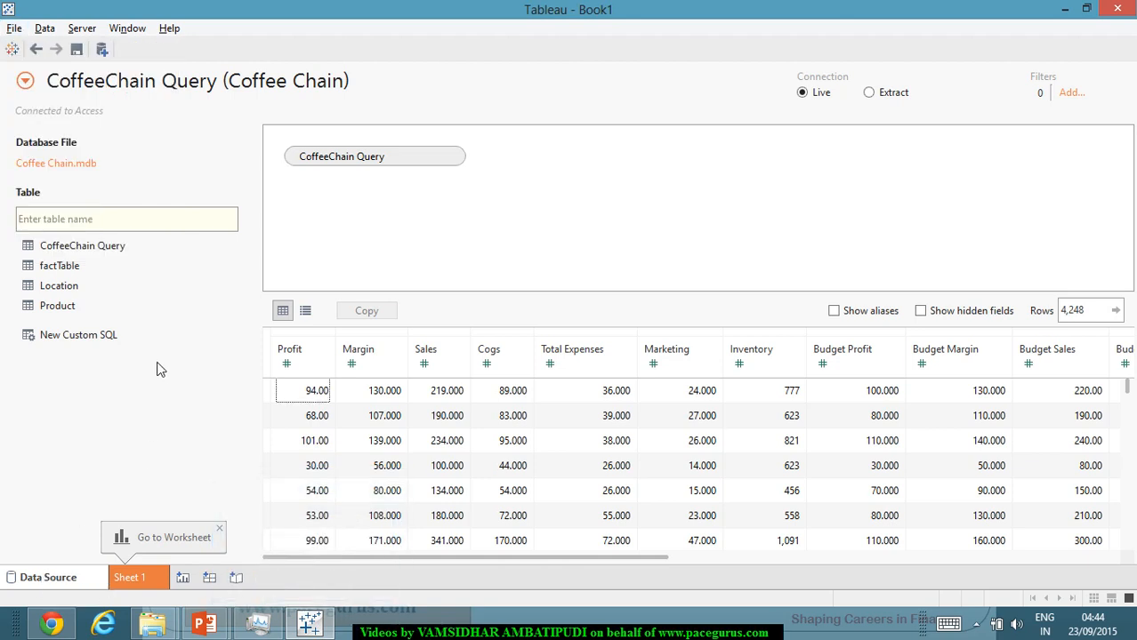
pyautogui.click(46, 28)
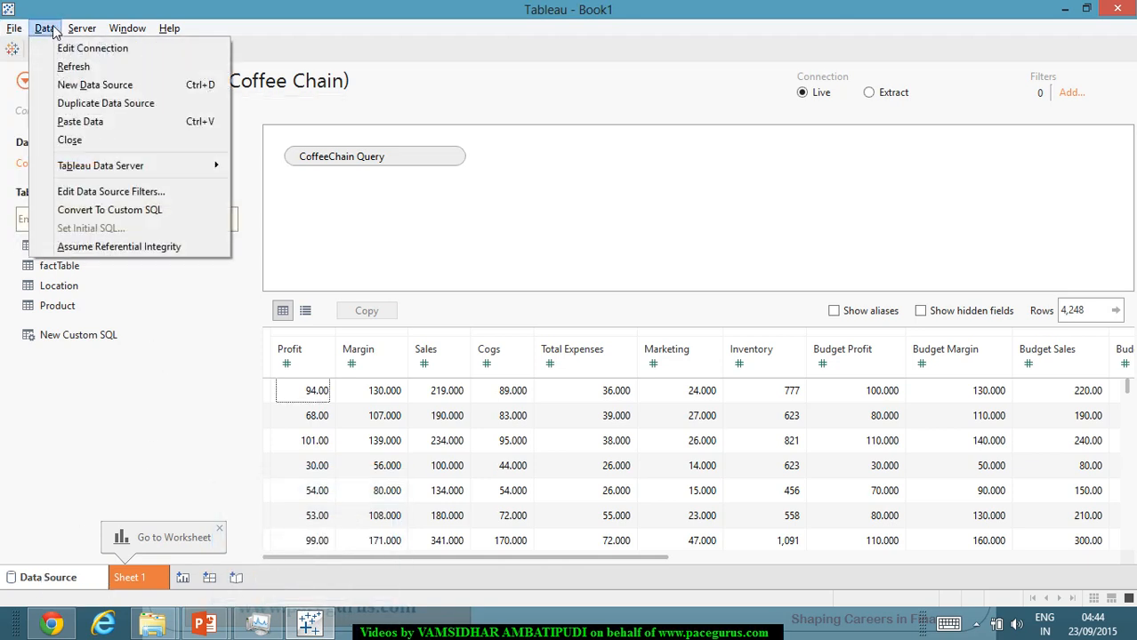
pyautogui.click(89, 84)
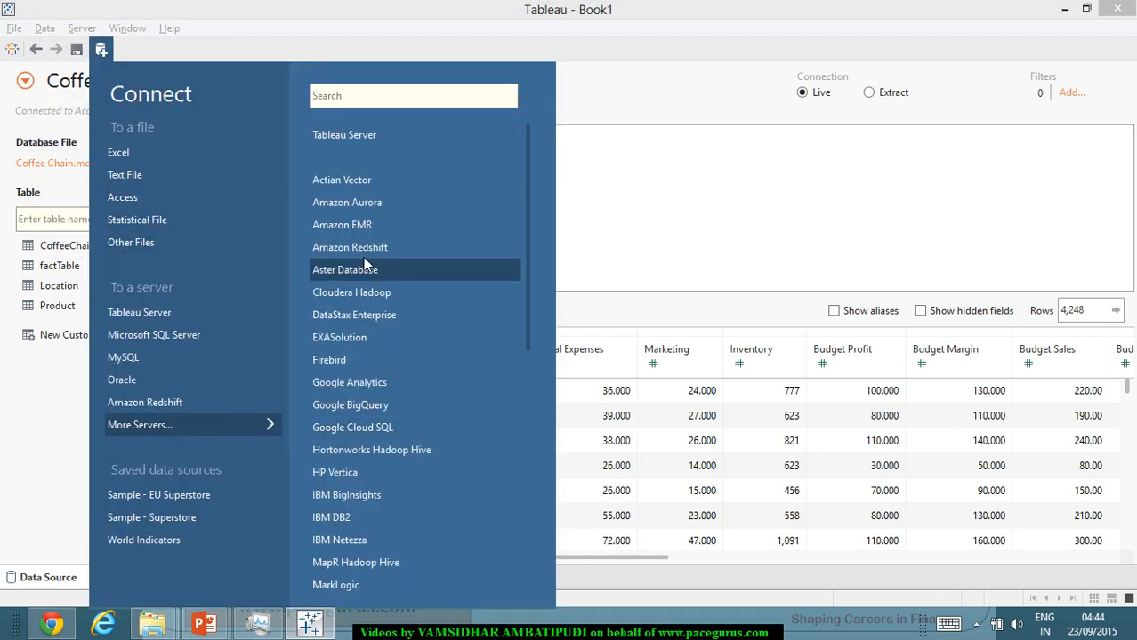
pyautogui.click(673, 229)
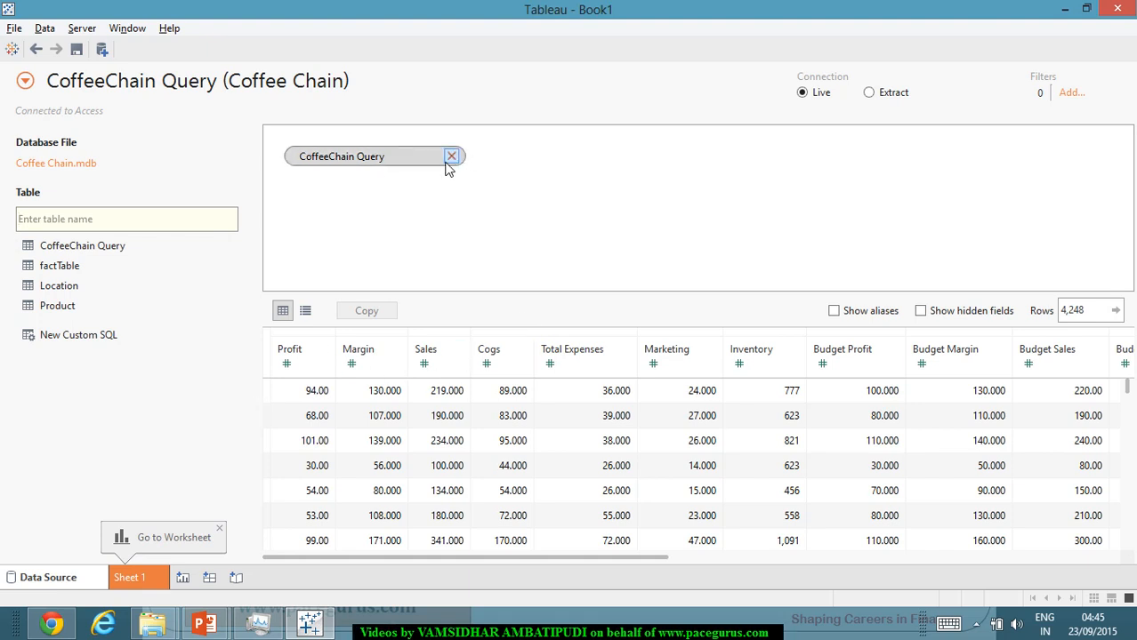
# Step: Remove CoffeeChain Query from the data source and add it again
pyautogui.click(456, 161)
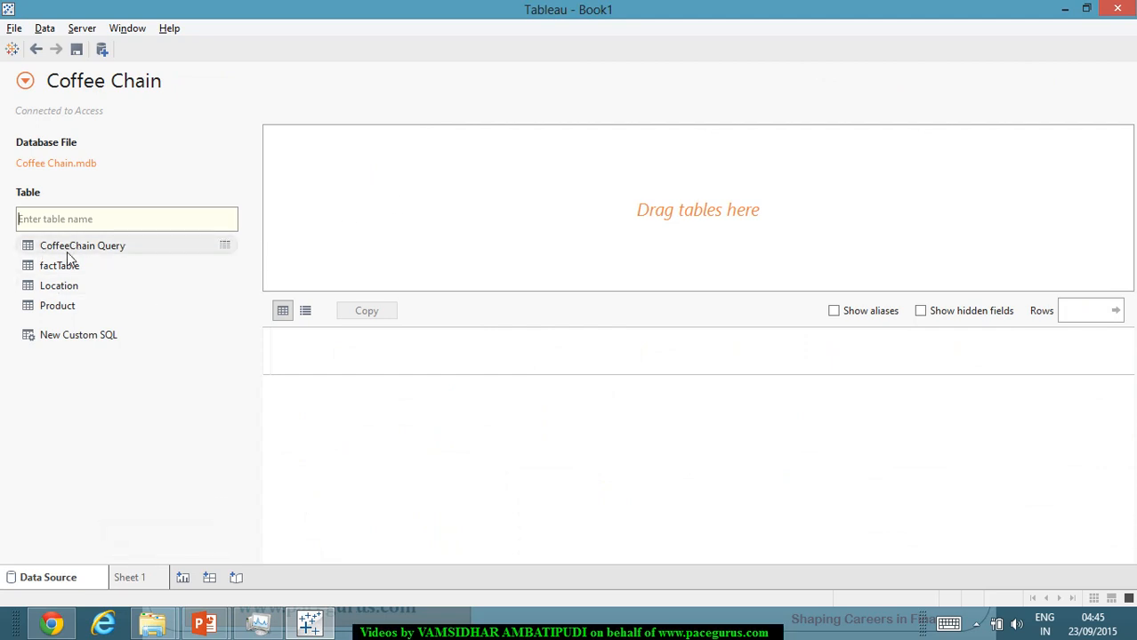
pyautogui.moveTo(67, 252); pyautogui.dragTo(495, 222)
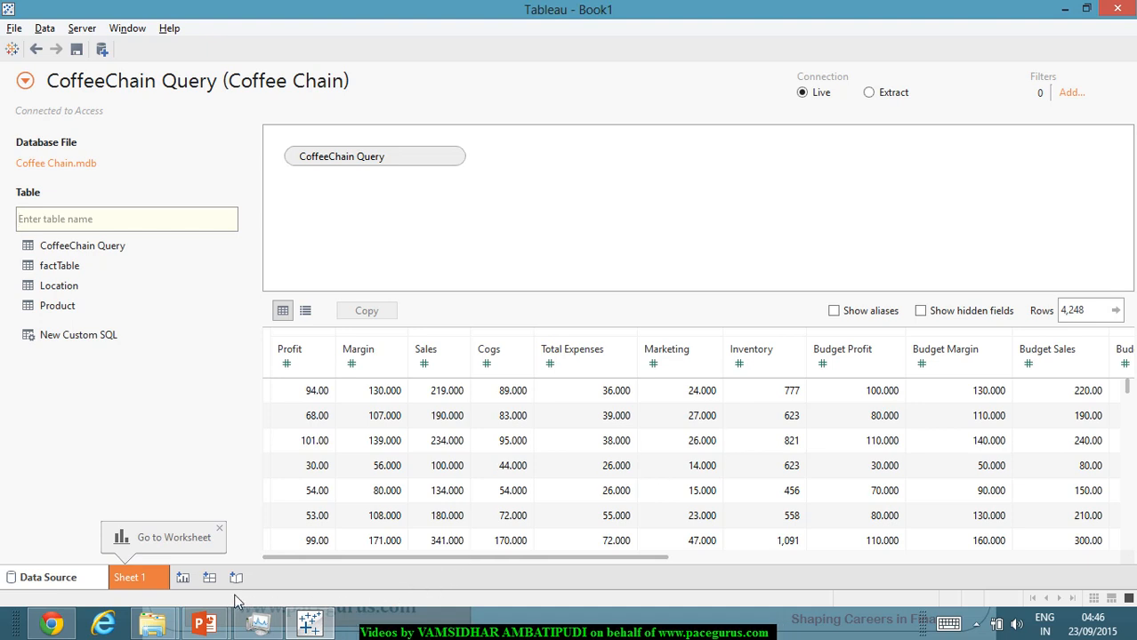
# Step: Open the Sheet 1 worksheet and review the options for adding and managing sheets
pyautogui.click(158, 581)
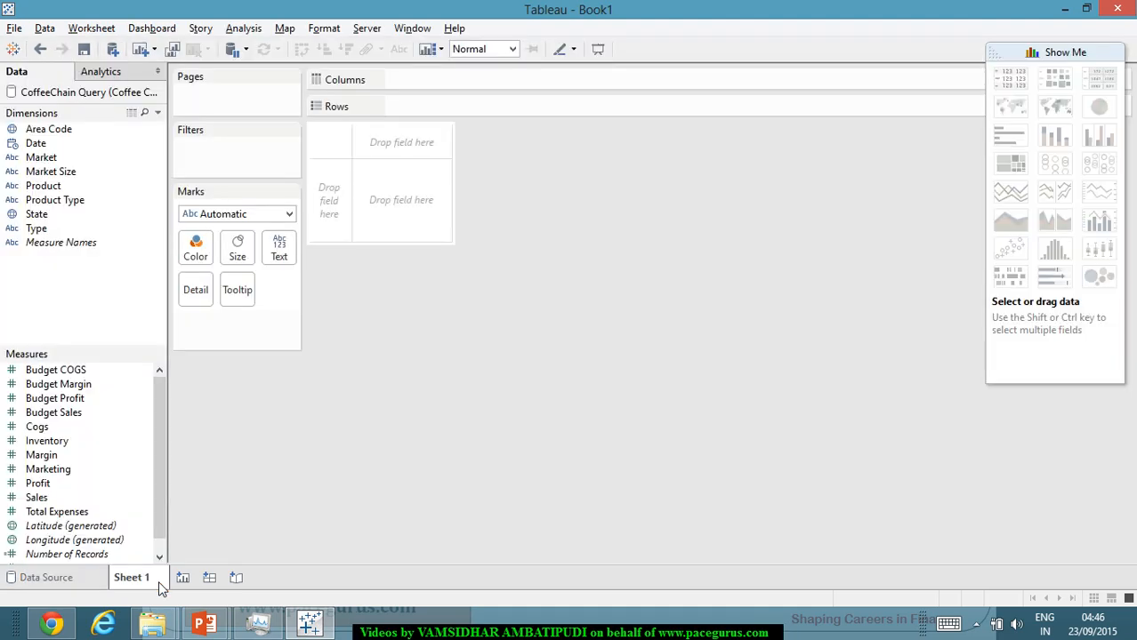
pyautogui.rightClick(158, 581)
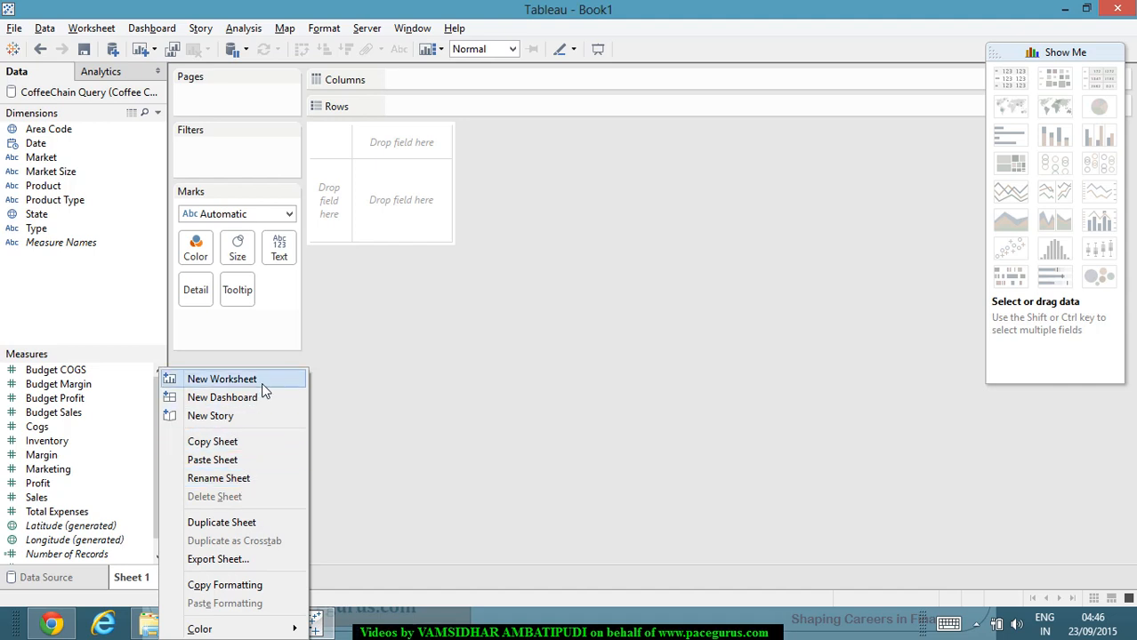
pyautogui.click(145, 582)
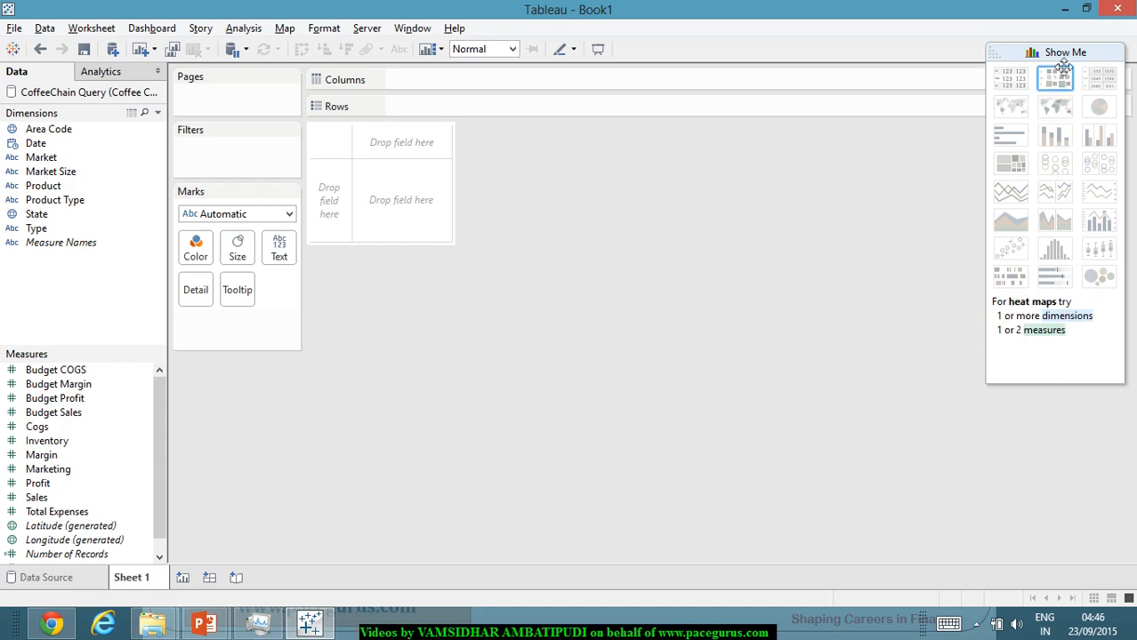
# Step: Try moving the Show Me palette around the worksheet, and return it collapsed to its docked place
pyautogui.moveTo(1067, 52); pyautogui.dragTo(1106, 145)
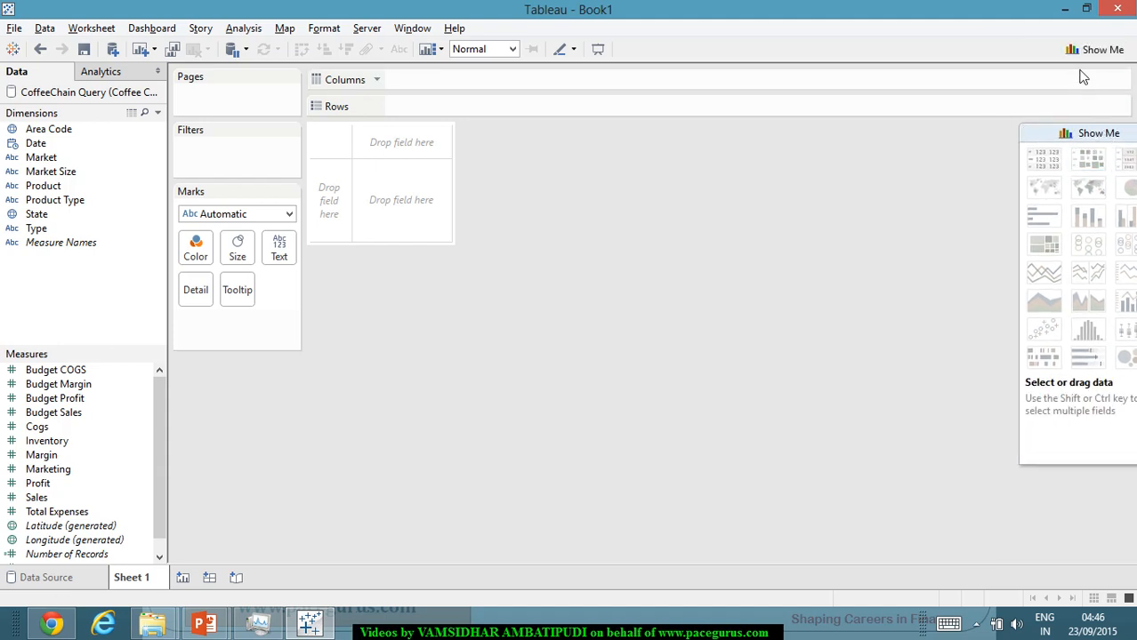
pyautogui.click(1078, 52)
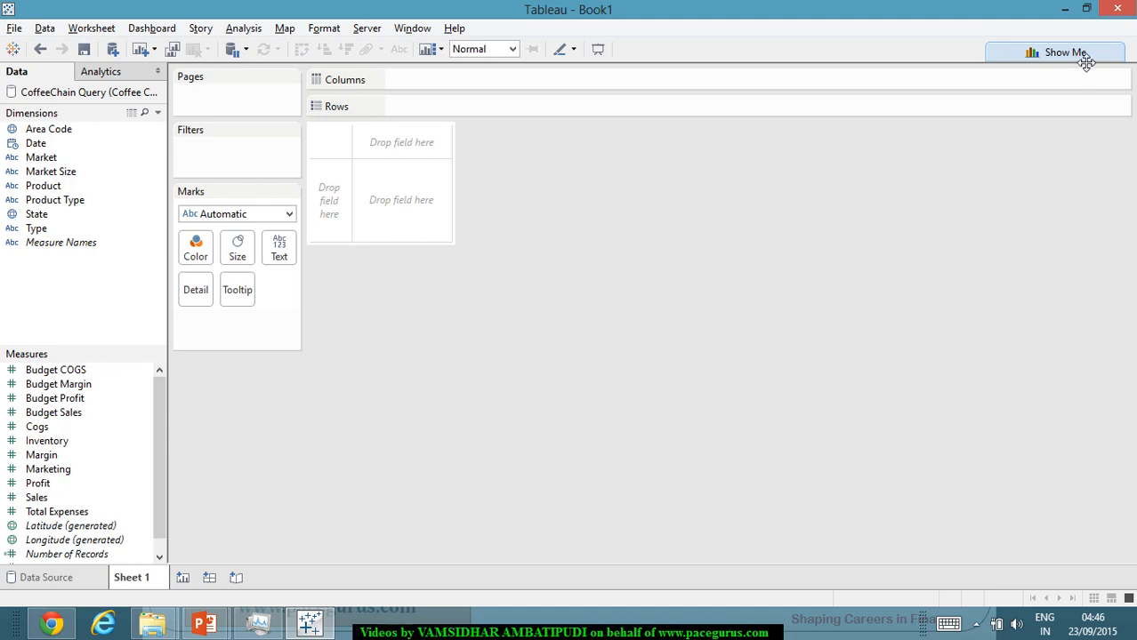
pyautogui.click(1080, 55)
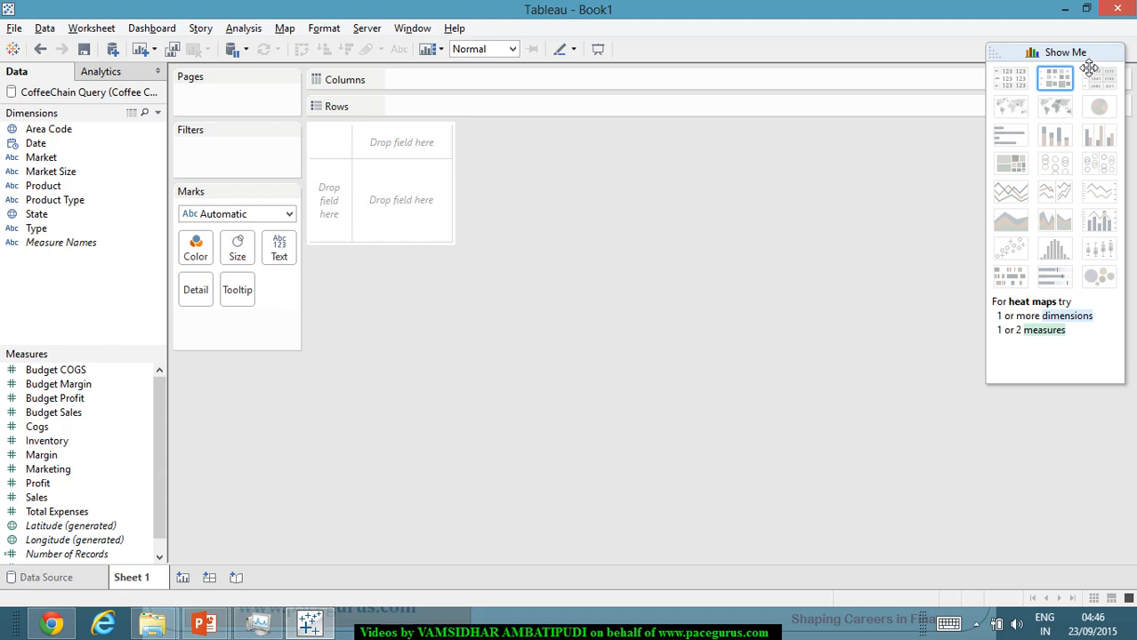
pyautogui.moveTo(1090, 59); pyautogui.dragTo(1111, 120)
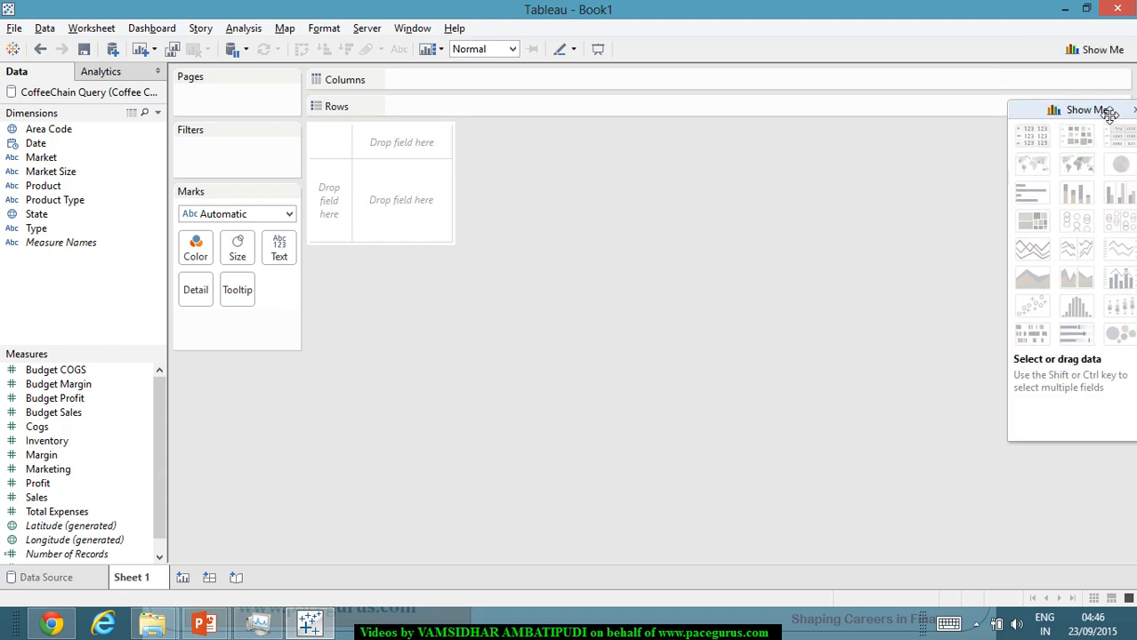
pyautogui.click(1116, 57)
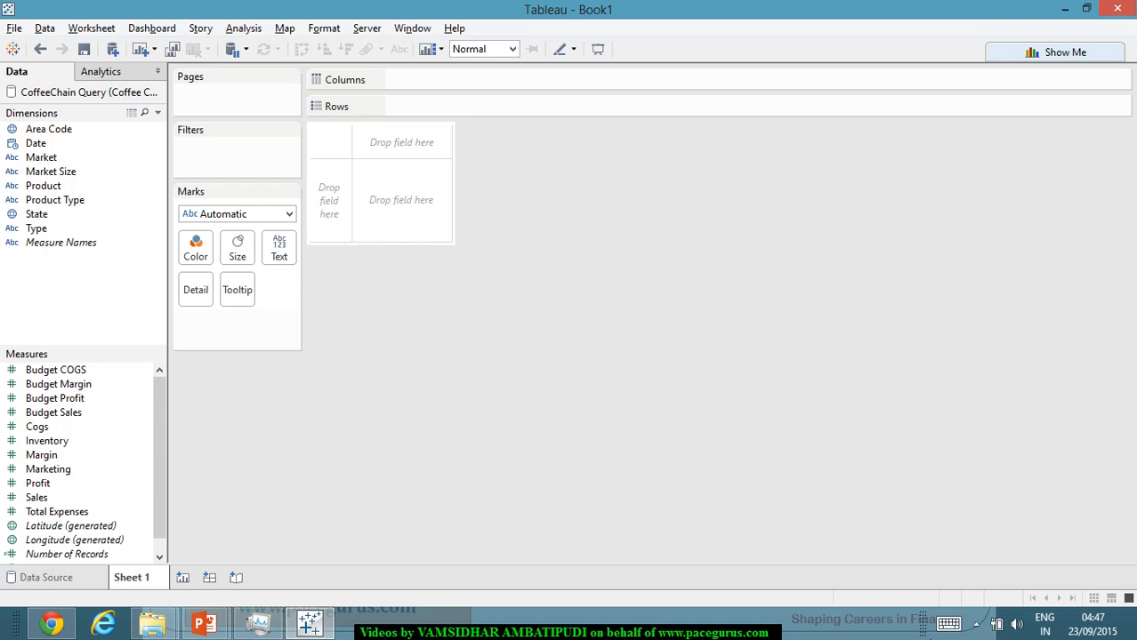
# Step: Look through the File, Data, Worksheet, Dashboard, Story, Analysis and Map commands available for the worksheet
pyautogui.click(12, 29)
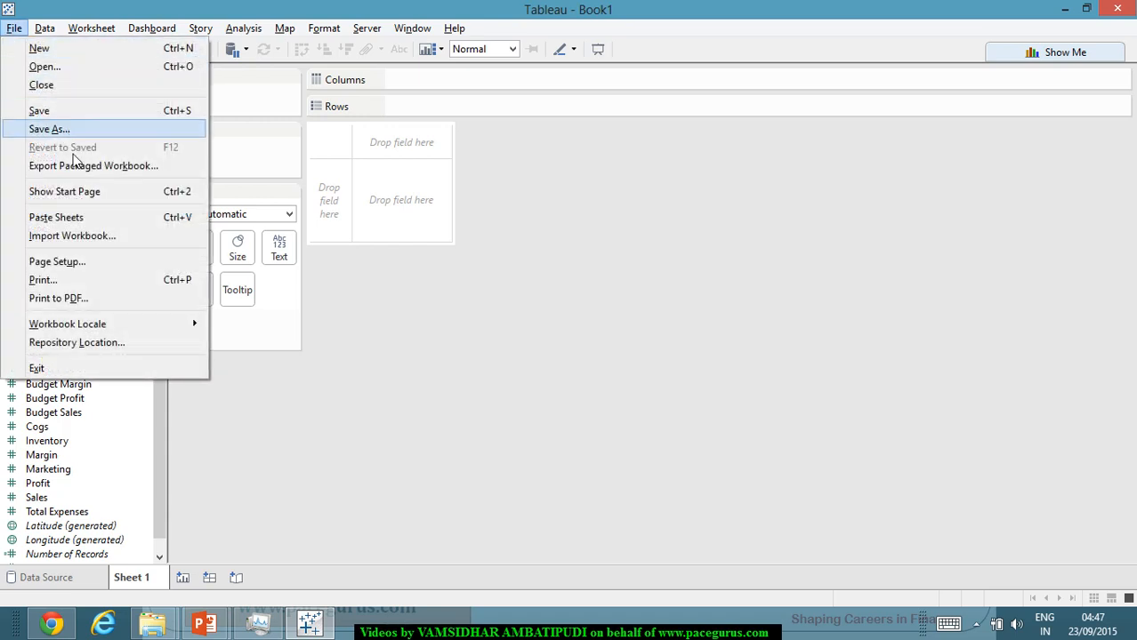
pyautogui.moveTo(42, 33)
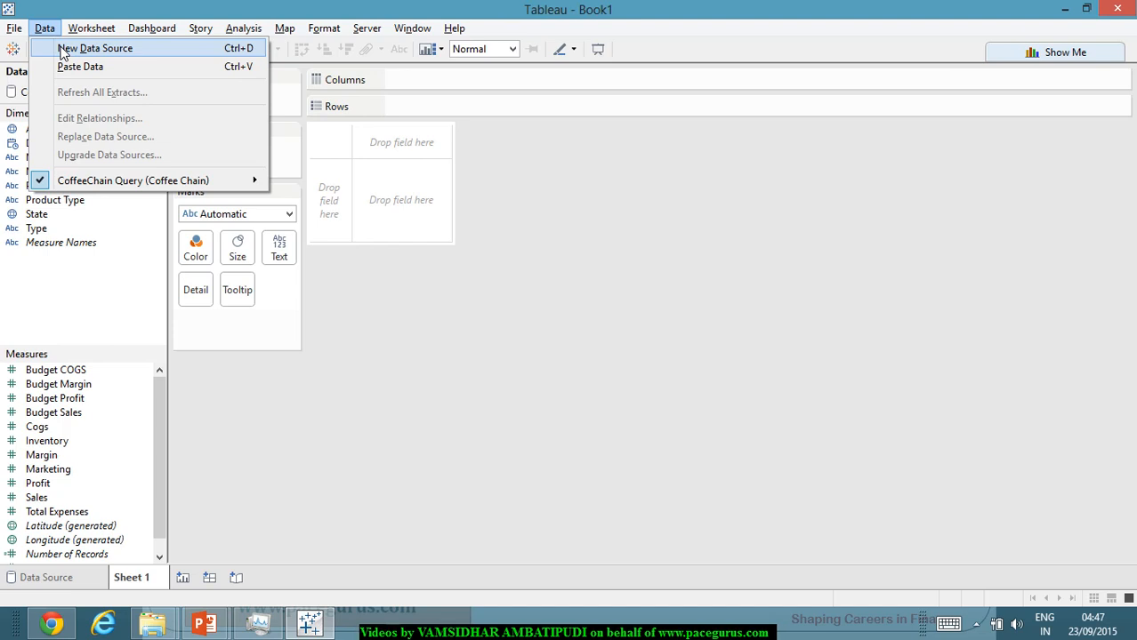
pyautogui.moveTo(111, 183)
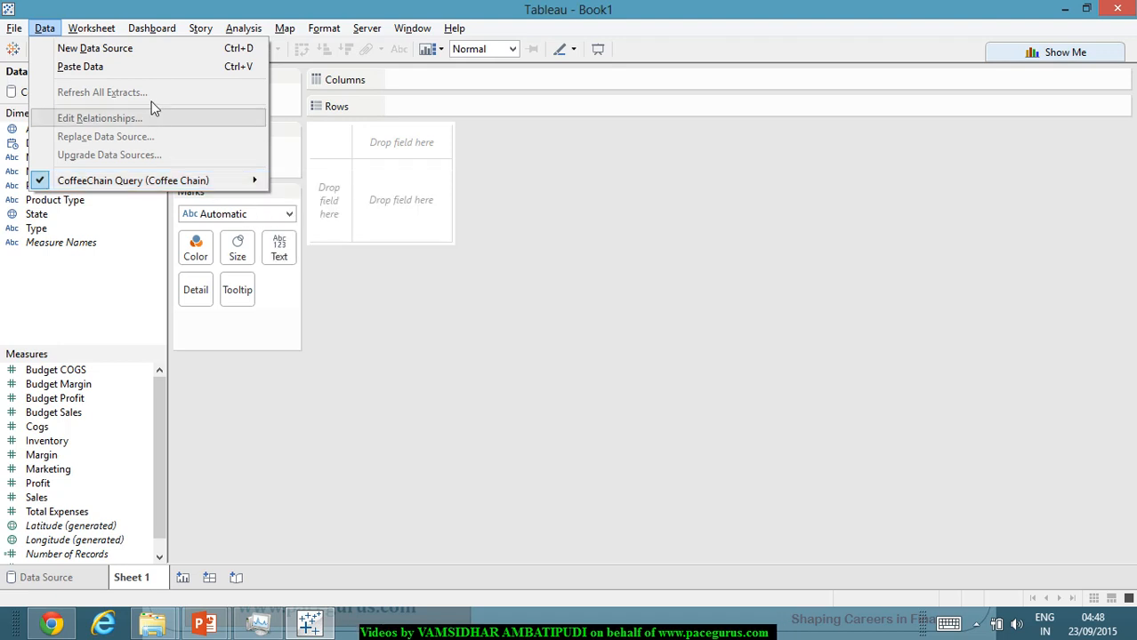
pyautogui.moveTo(104, 38)
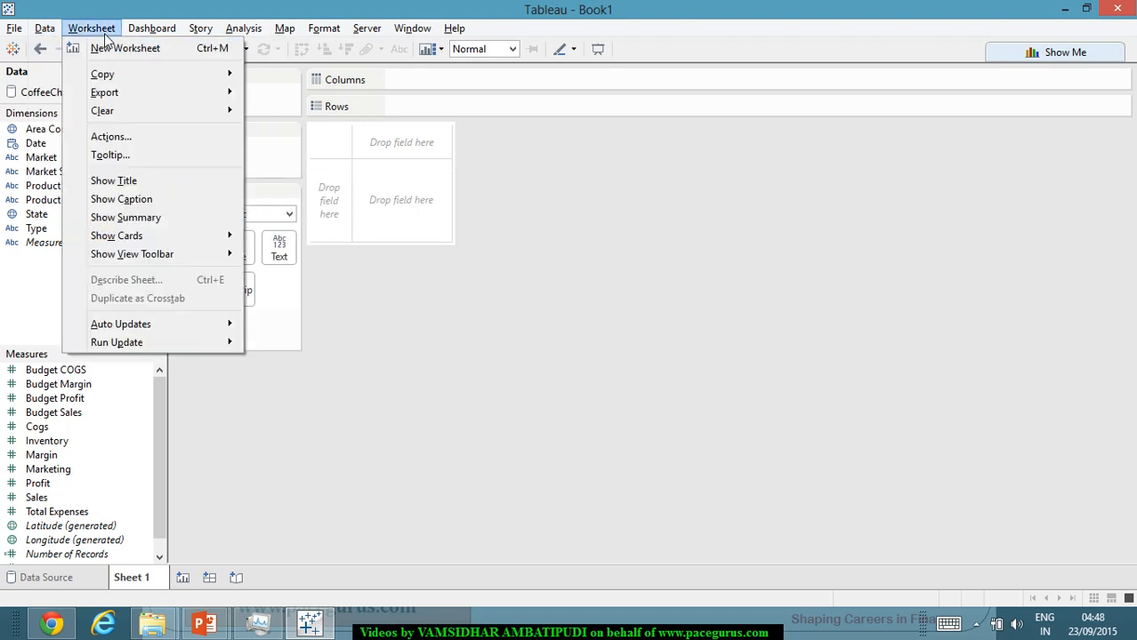
pyautogui.moveTo(151, 28)
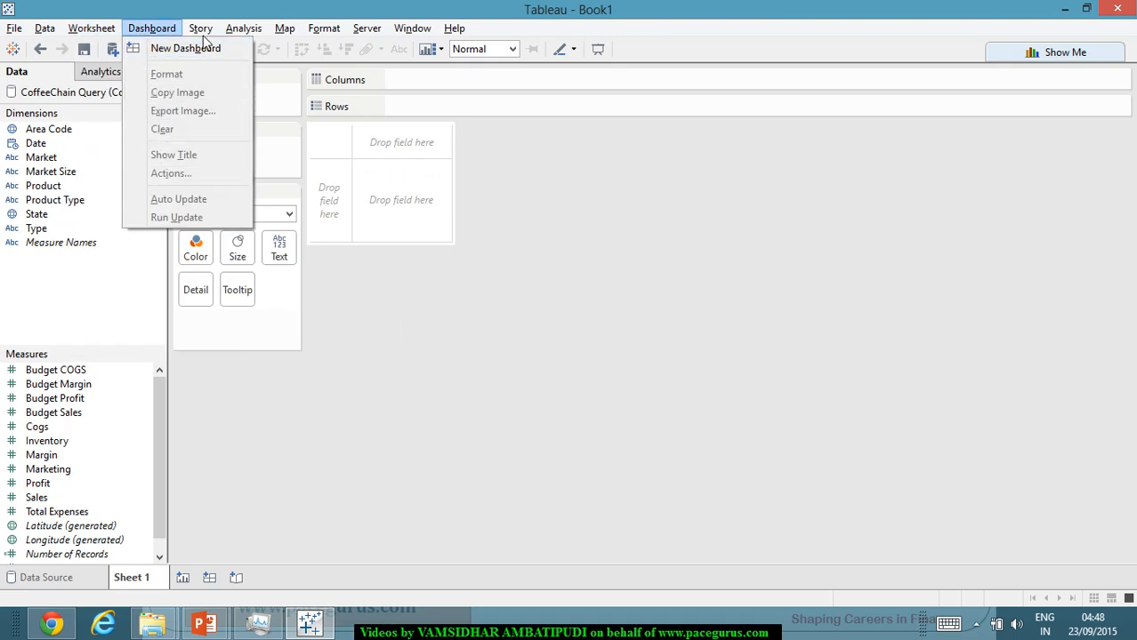
pyautogui.moveTo(205, 31)
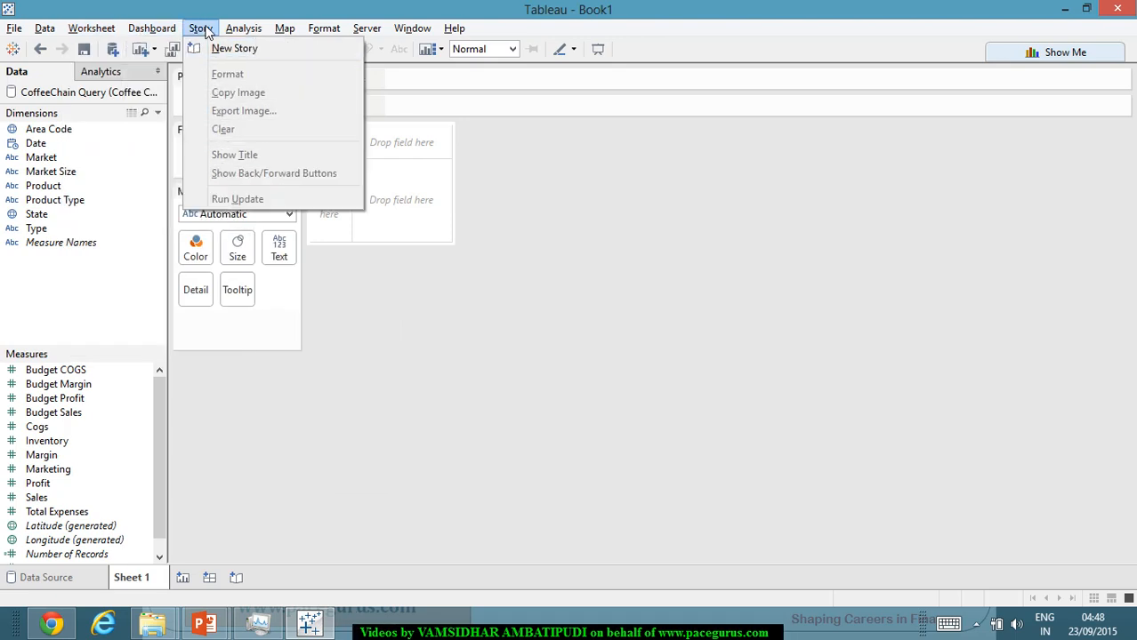
pyautogui.moveTo(247, 32)
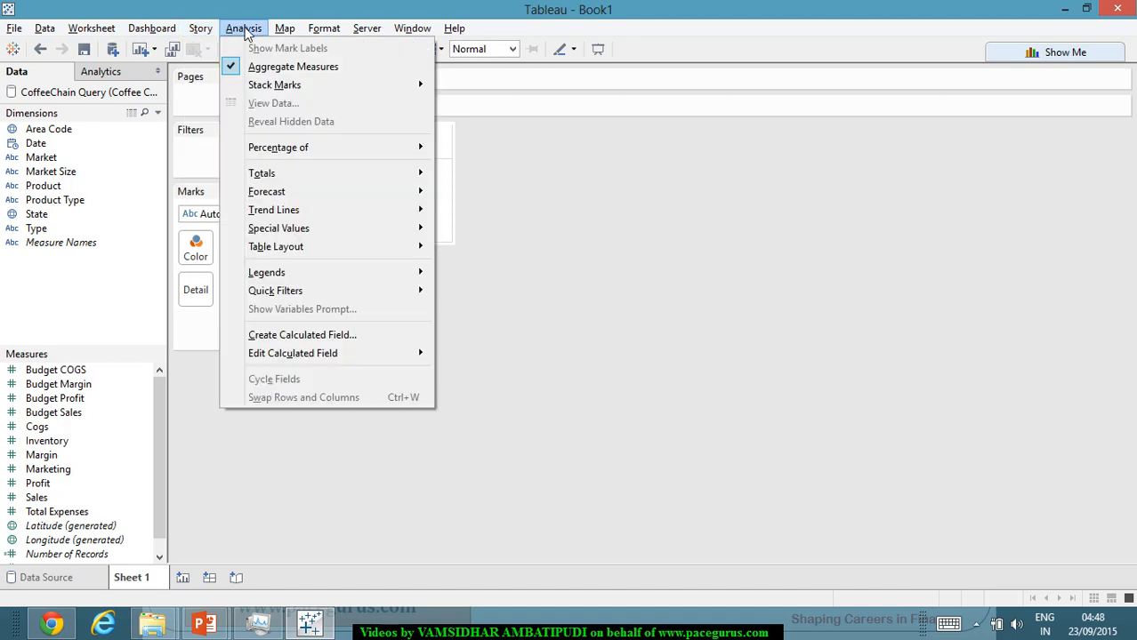
pyautogui.moveTo(286, 33)
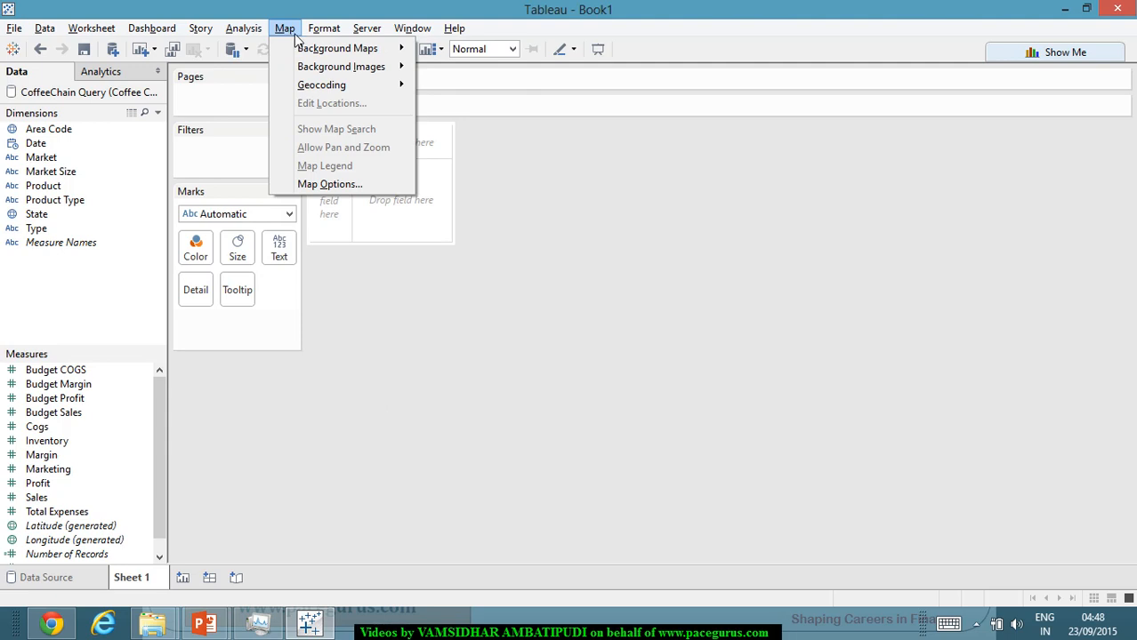
pyautogui.click(807, 285)
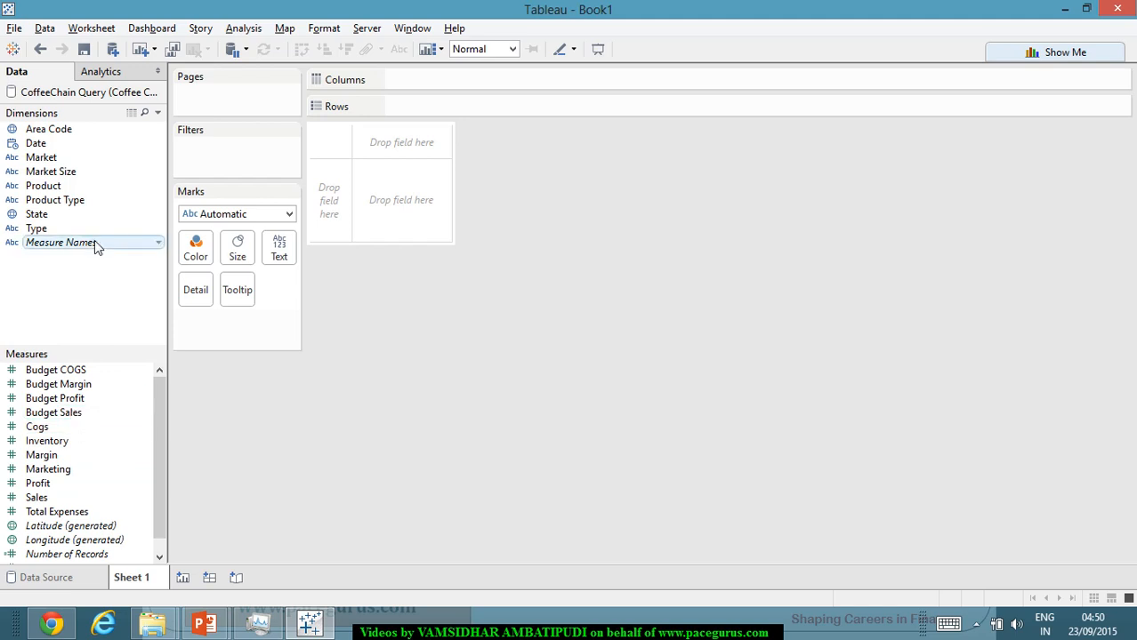
# Step: Review the data source's dimensions and the Summarize, Model and Custom analytics options, and return to the data fields
pyautogui.moveTo(95, 245)
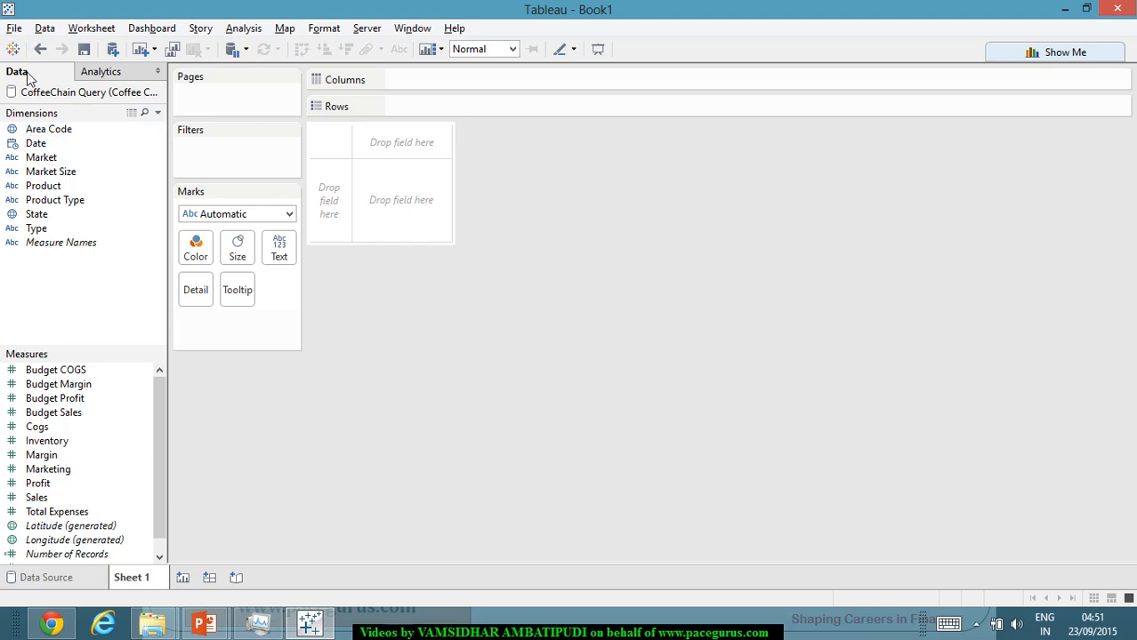
pyautogui.click(92, 76)
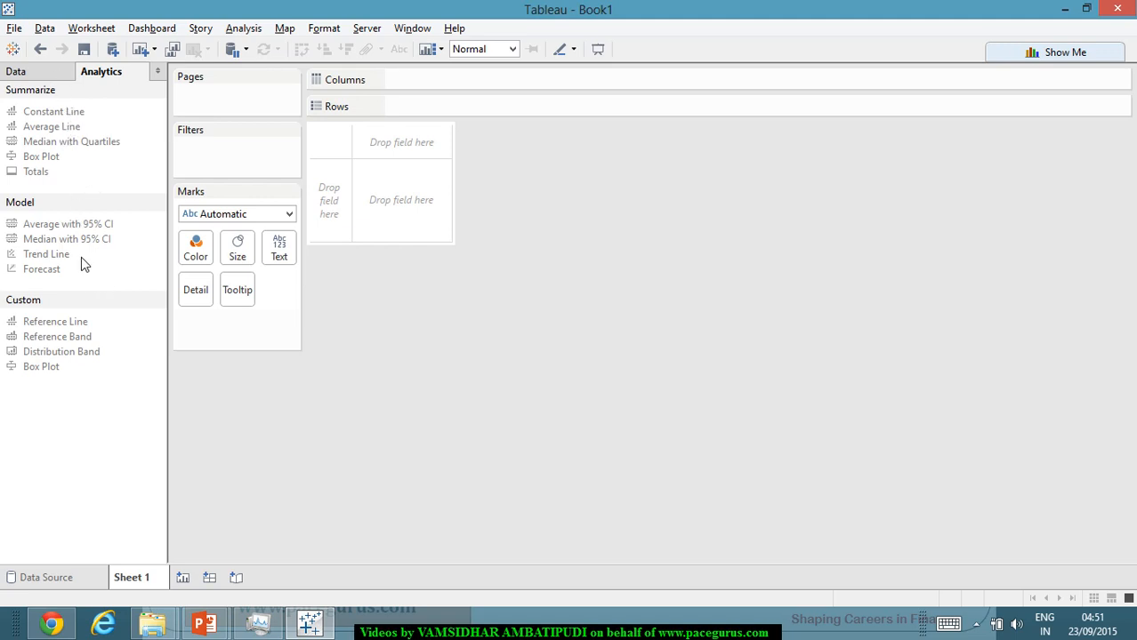
pyautogui.click(37, 74)
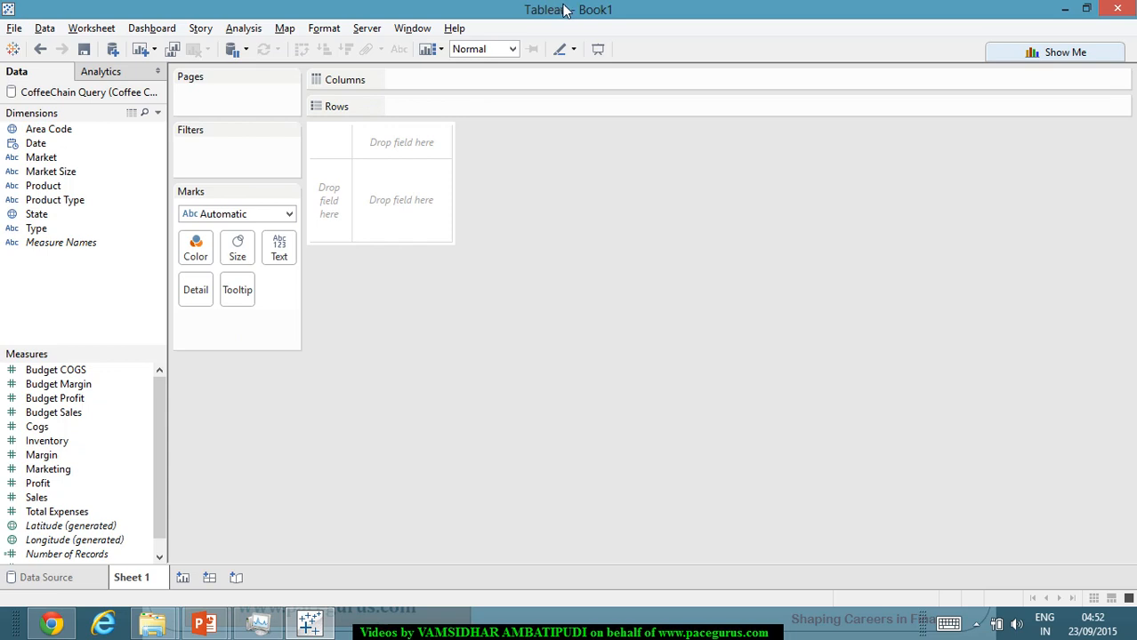
# Step: Try the Budget COGS measure in the body of the Sheet 1 view, and remove it from the view
pyautogui.click(101, 375)
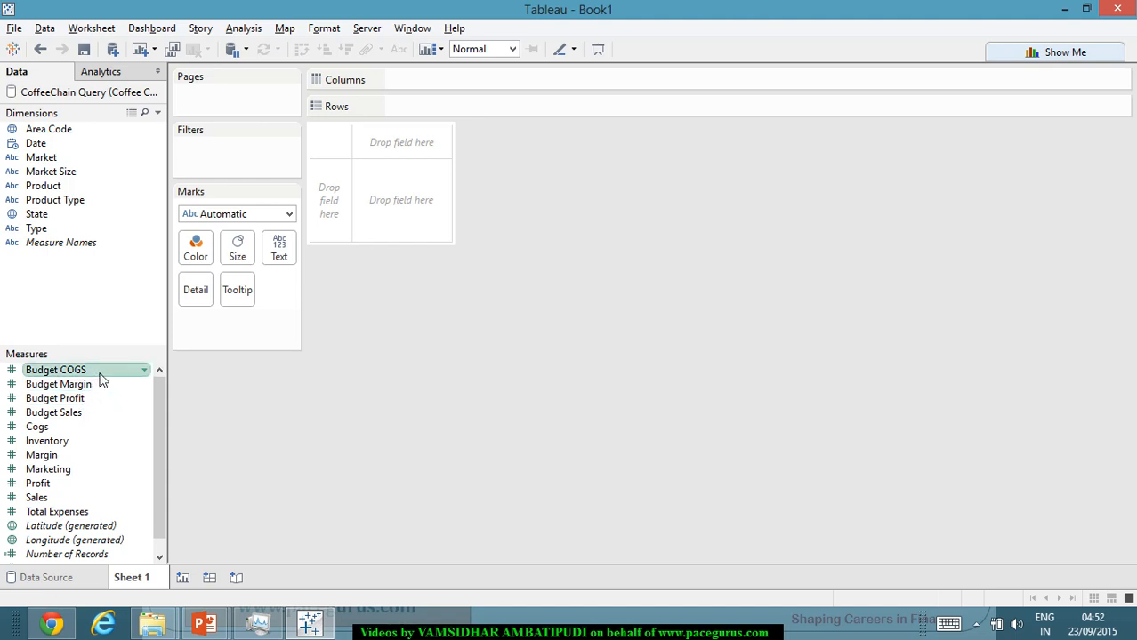
pyautogui.moveTo(100, 379); pyautogui.dragTo(414, 228)
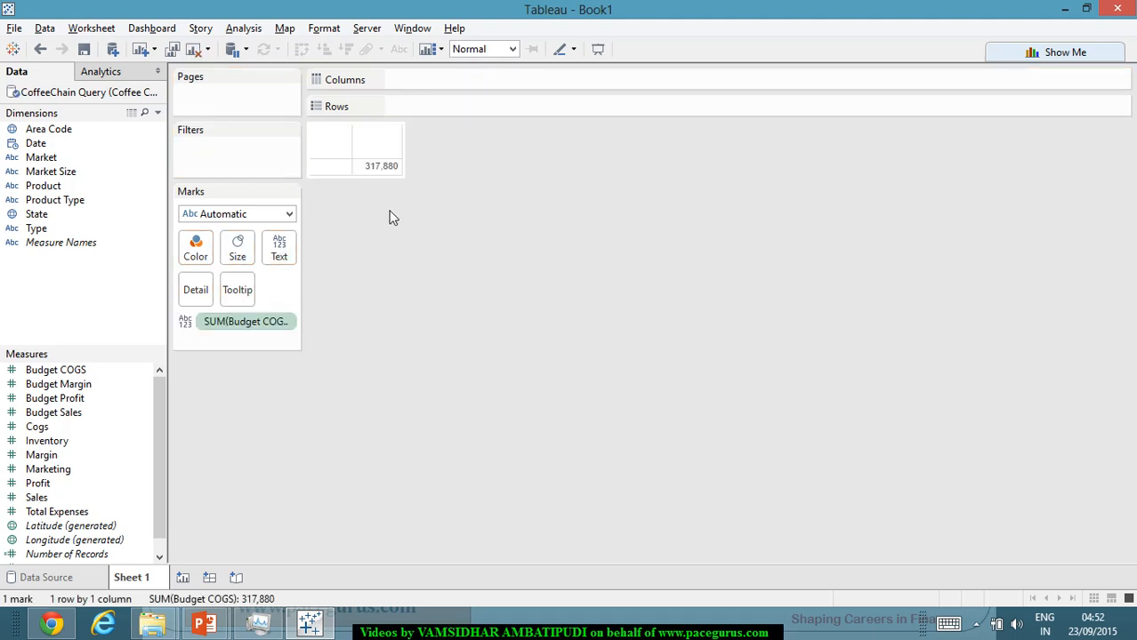
pyautogui.moveTo(389, 180)
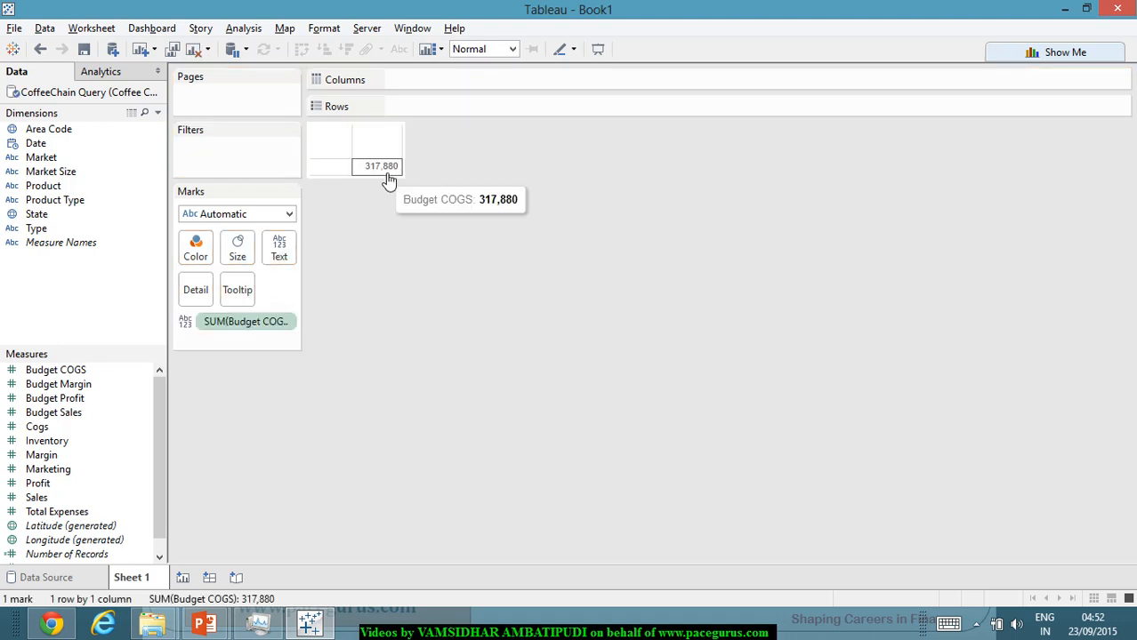
pyautogui.moveTo(267, 321); pyautogui.dragTo(76, 418)
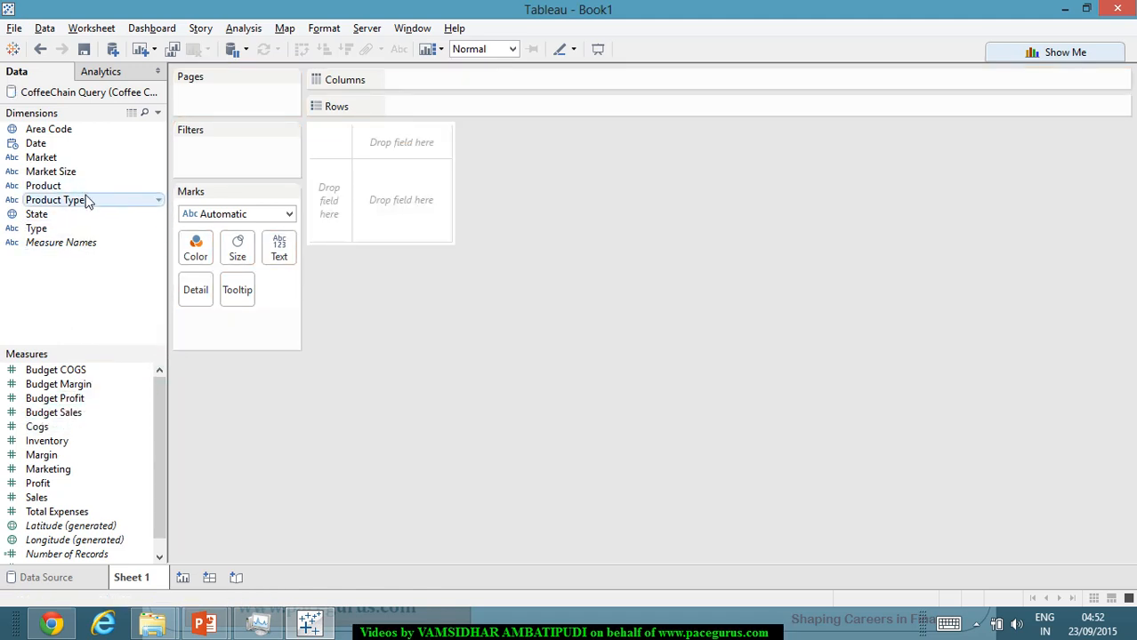
# Step: Try the Market dimension on Rows, and take it back out of the view
pyautogui.click(103, 135)
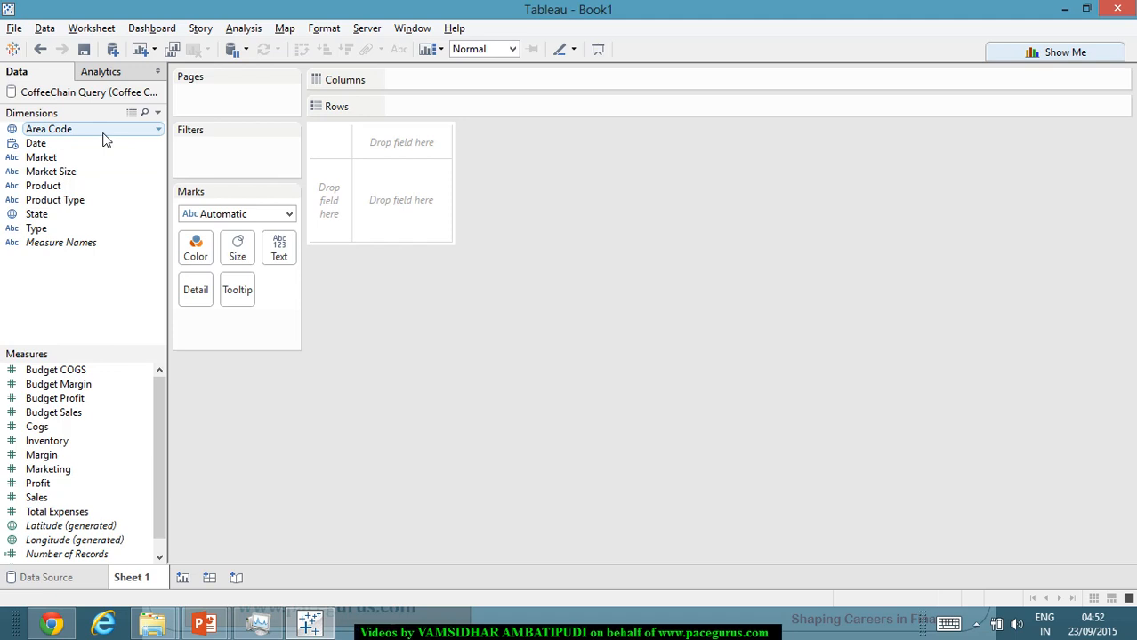
pyautogui.moveTo(96, 157); pyautogui.dragTo(462, 107)
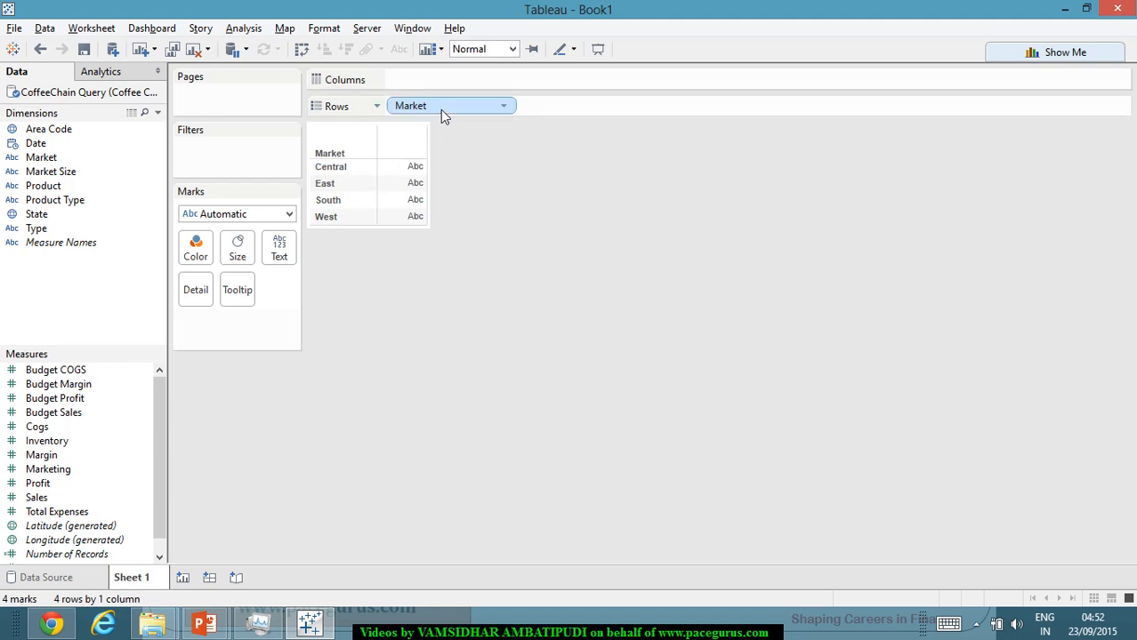
pyautogui.moveTo(440, 109); pyautogui.dragTo(80, 234)
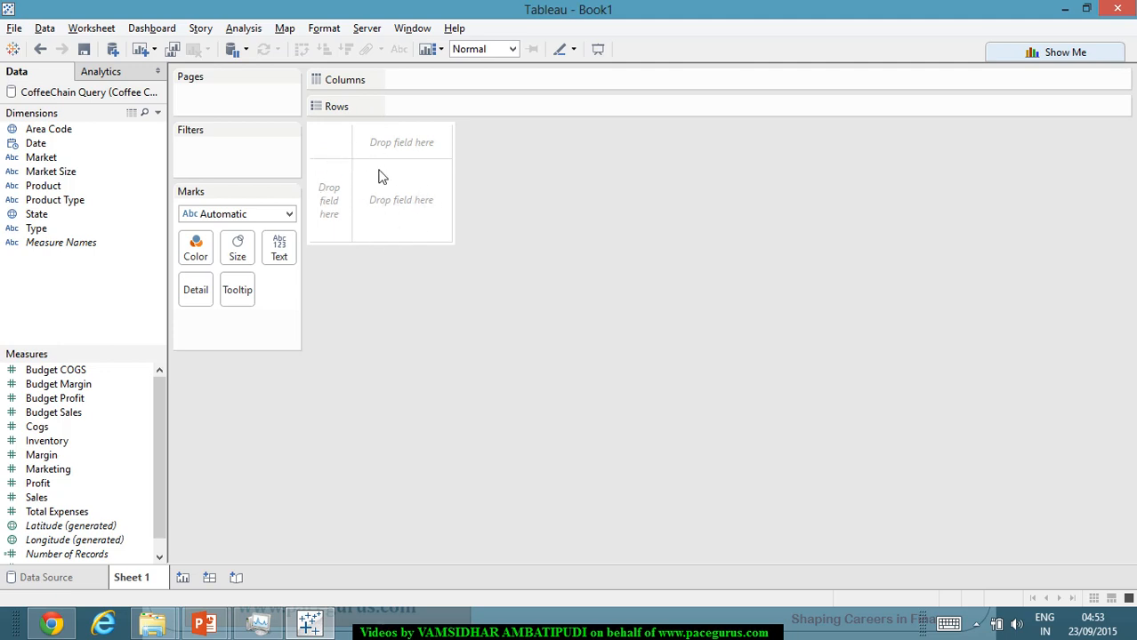
# Step: Switch to the PowerPoint slide show, handwrite "Canvas" at the top of the next blank slide, and return to Tableau
pyautogui.hotkey('alt', 'Tab')
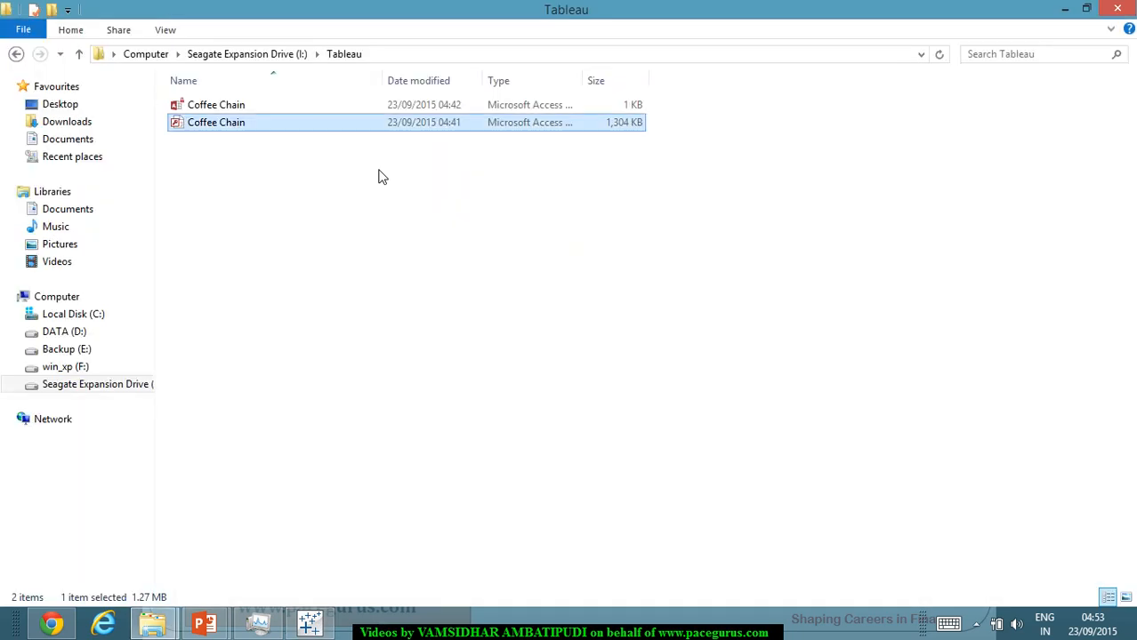
pyautogui.hotkey('alt', 'Tab')
pyautogui.hotkey('alt', 'Tab')
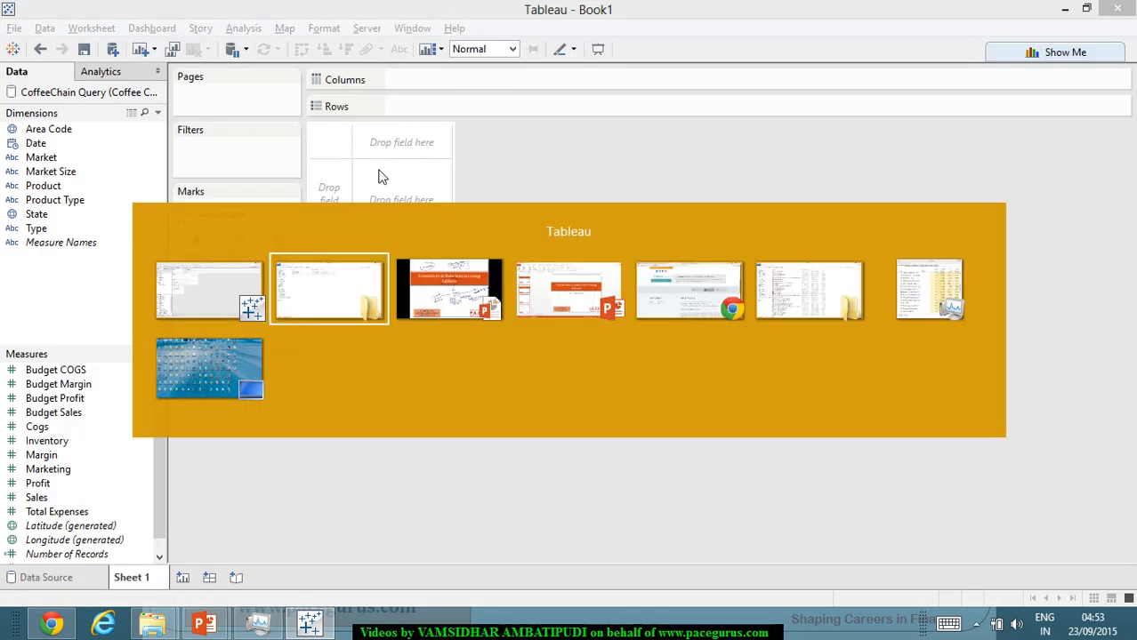
pyautogui.hotkey('alt', 'Tab')
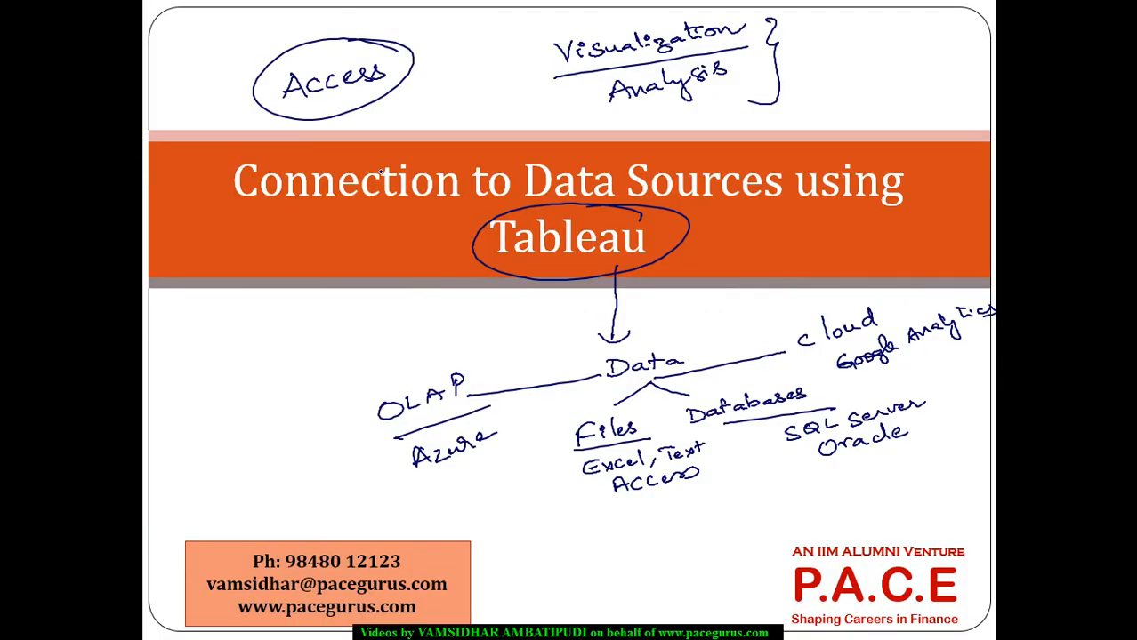
pyautogui.press('Right')
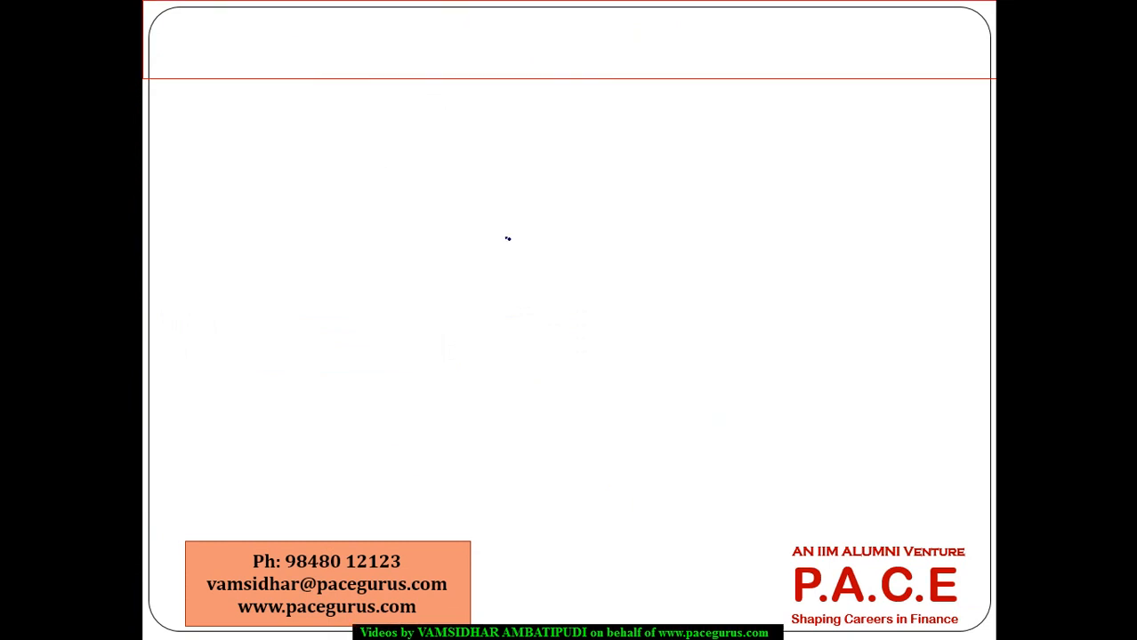
pyautogui.moveTo(358, 44)
pyautogui.mouseDown()
pyautogui.moveTo(354, 73)
pyautogui.moveTo(400, 67)
pyautogui.moveTo(409, 55)
pyautogui.mouseUp()
pyautogui.moveTo(417, 62); pyautogui.dragTo(422, 65)
pyautogui.hotkey('alt', 'Tab')
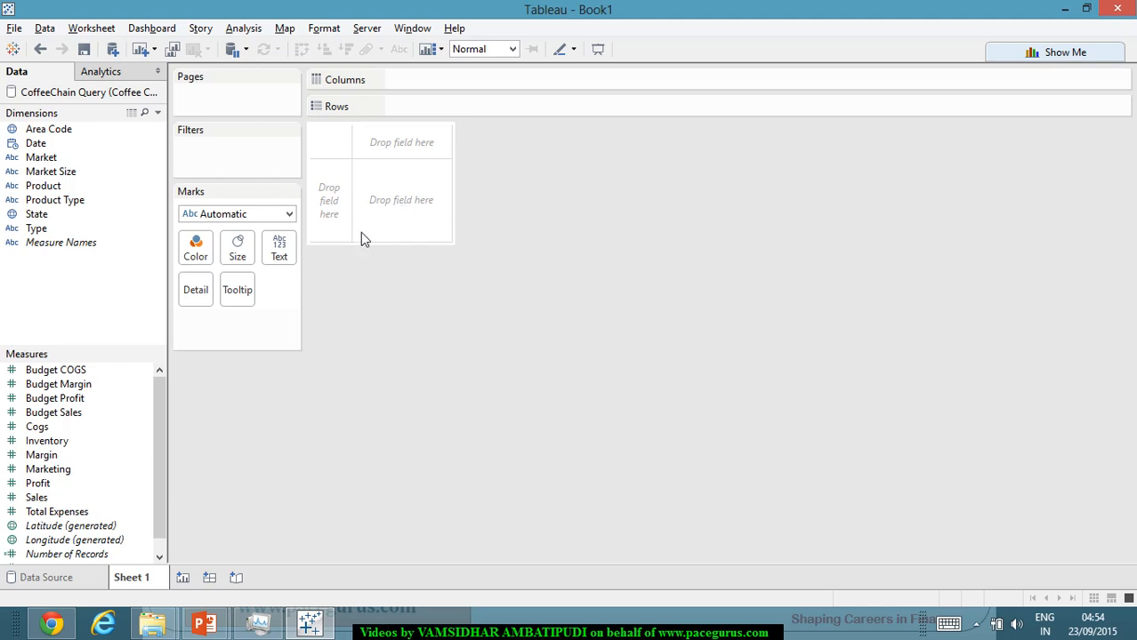
# Step: View the CoffeeChain Query data source page and go back to the Sheet 1 worksheet
pyautogui.click(82, 576)
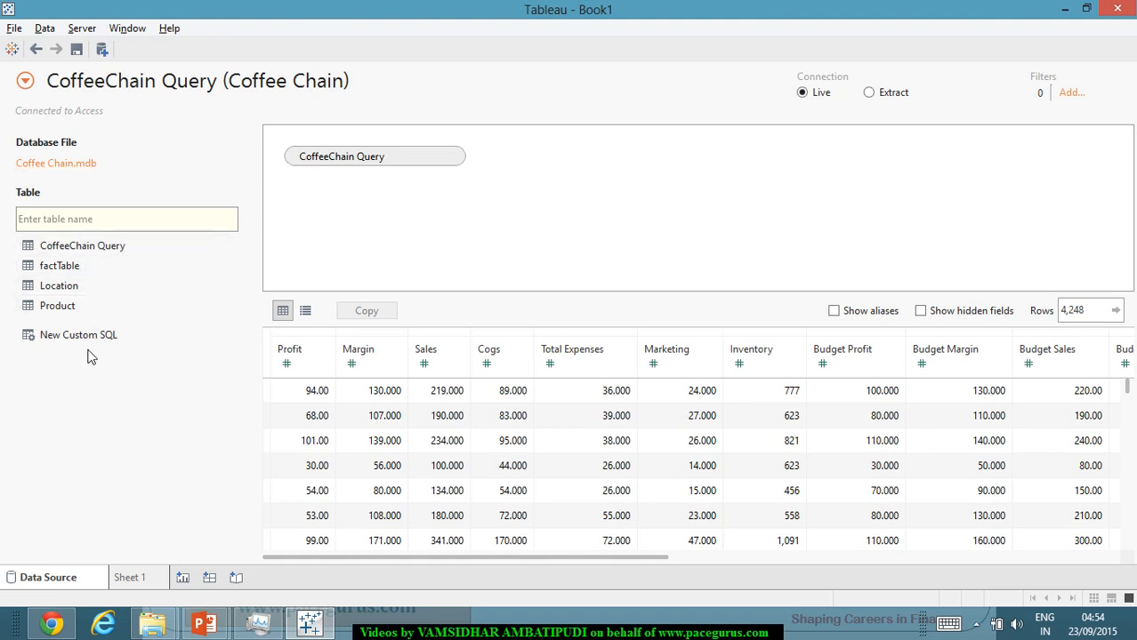
pyautogui.click(145, 579)
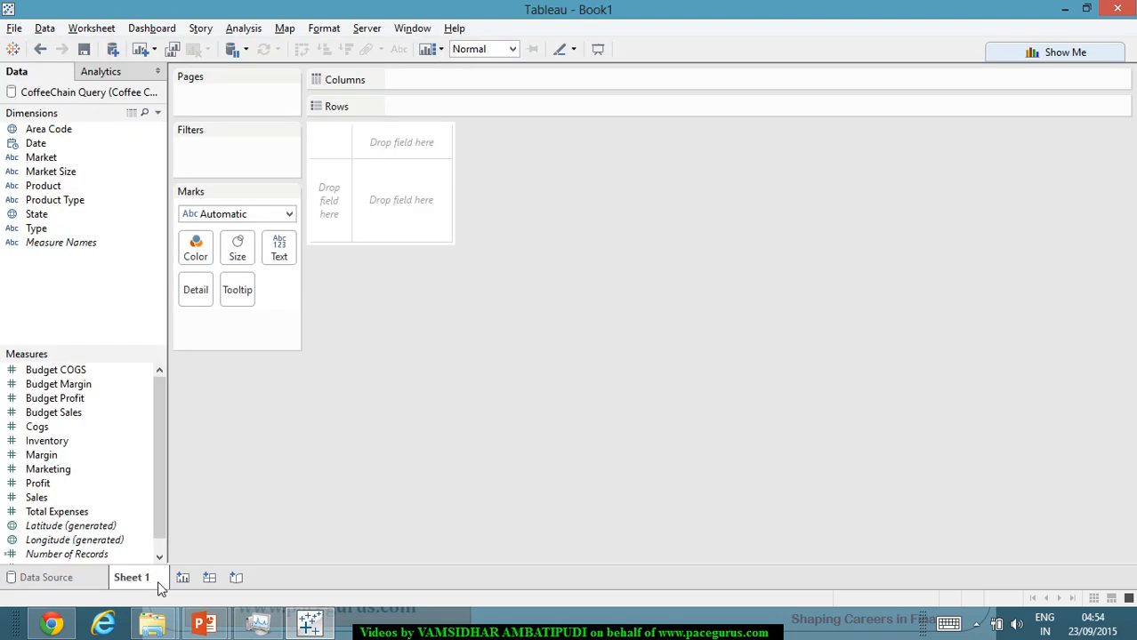
pyautogui.moveTo(153, 584)
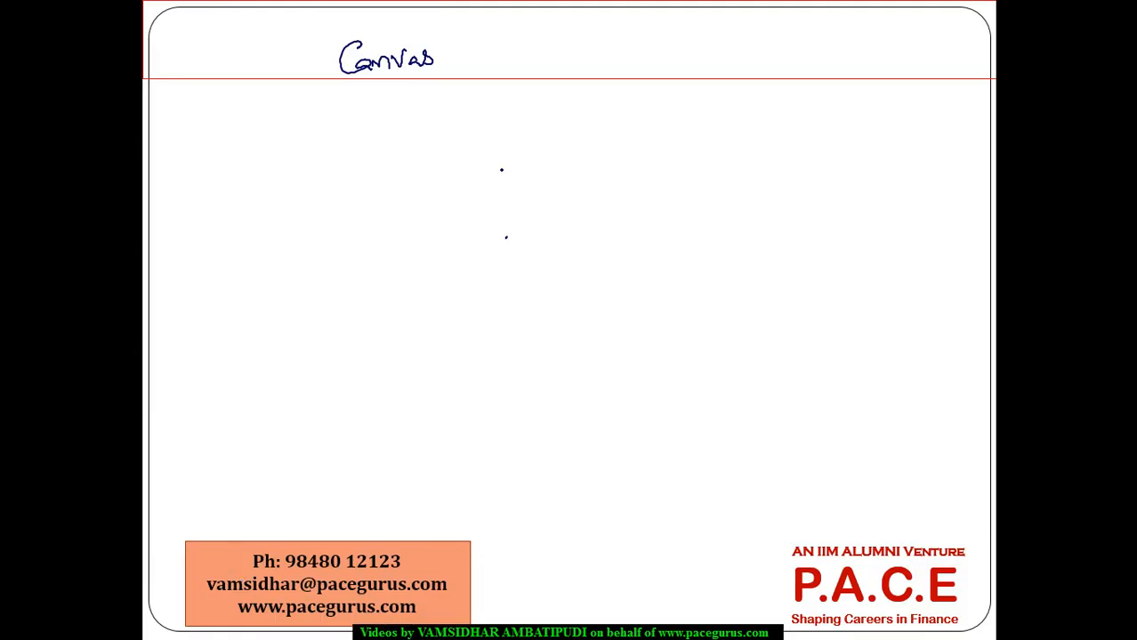
# Step: Handwrite "Sheets", "DB" and "Story" linked by arrows on the PowerPoint slide with "Canvas", and return to Tableau
pyautogui.moveTo(501, 169)
pyautogui.mouseDown()
pyautogui.moveTo(491, 178)
pyautogui.moveTo(560, 157)
pyautogui.moveTo(539, 233)
pyautogui.moveTo(559, 226)
pyautogui.moveTo(587, 251)
pyautogui.moveTo(578, 287)
pyautogui.moveTo(642, 269)
pyautogui.moveTo(641, 300)
pyautogui.mouseUp()
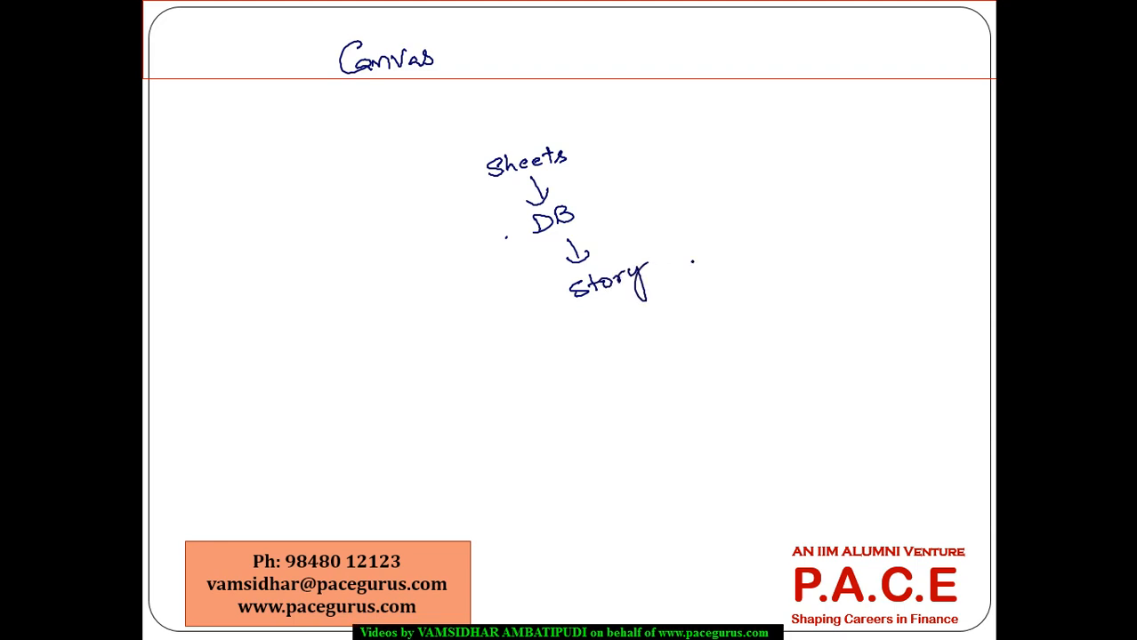
pyautogui.hotkey('alt', 'Tab')
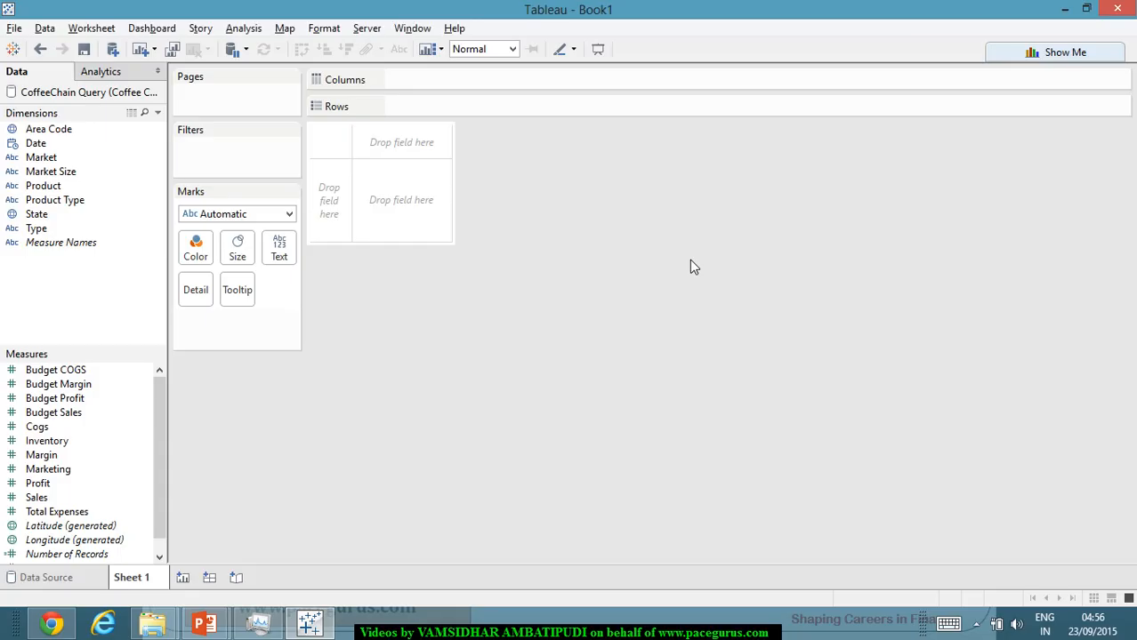